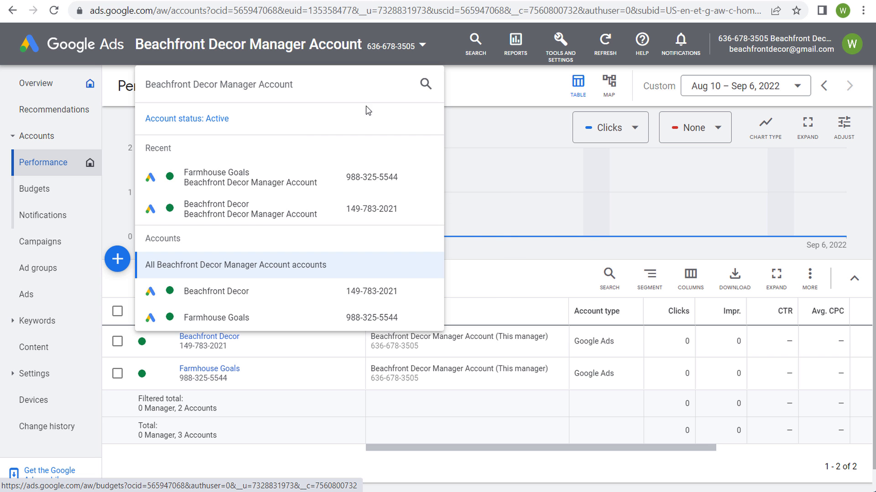
# Step: Close the account list, switch to the hierarchy map and show Beachfront Decor's stats
pyautogui.click(479, 82)
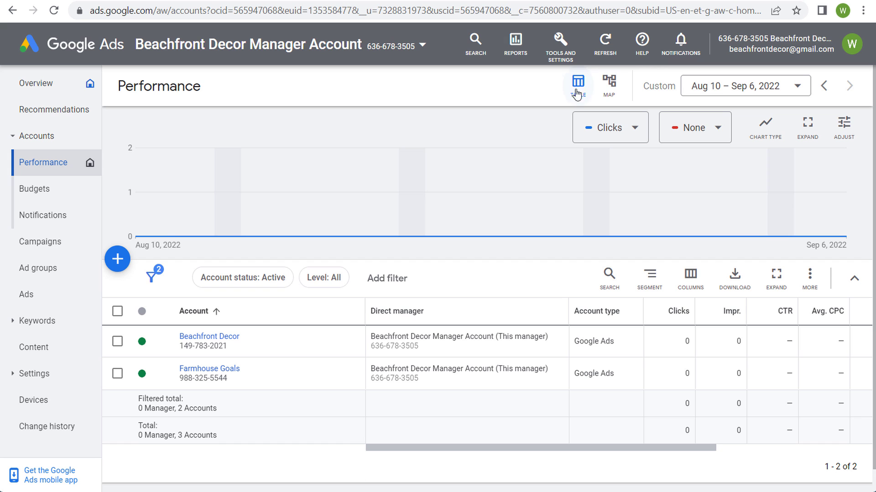
pyautogui.click(611, 91)
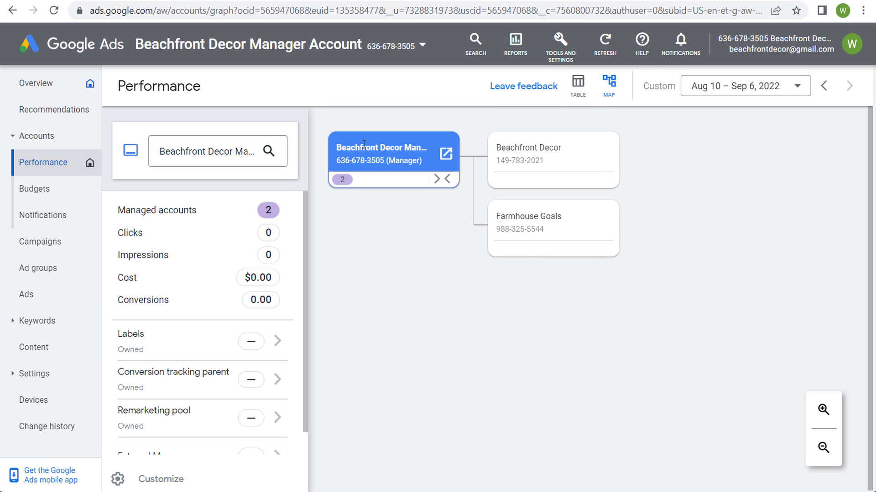
pyautogui.click(540, 152)
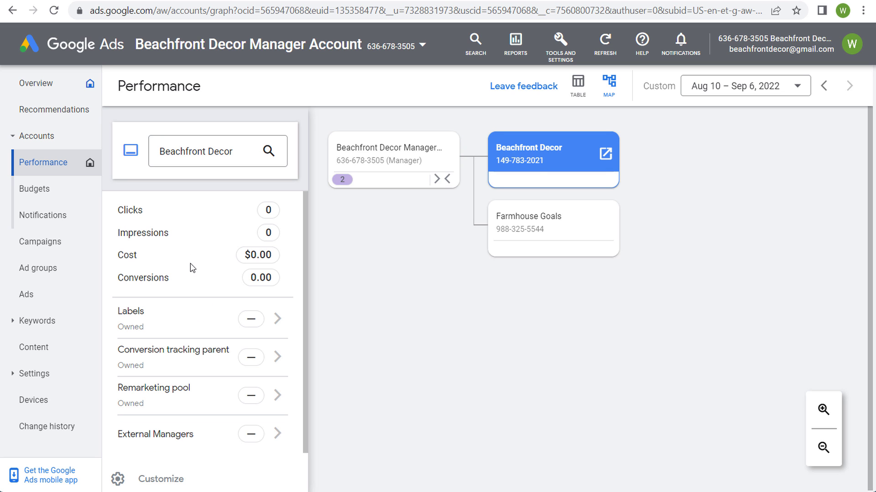
# Step: Set the date range to All time and show Farmhouse Goals' lifetime clicks, cost and conversions
pyautogui.click(737, 87)
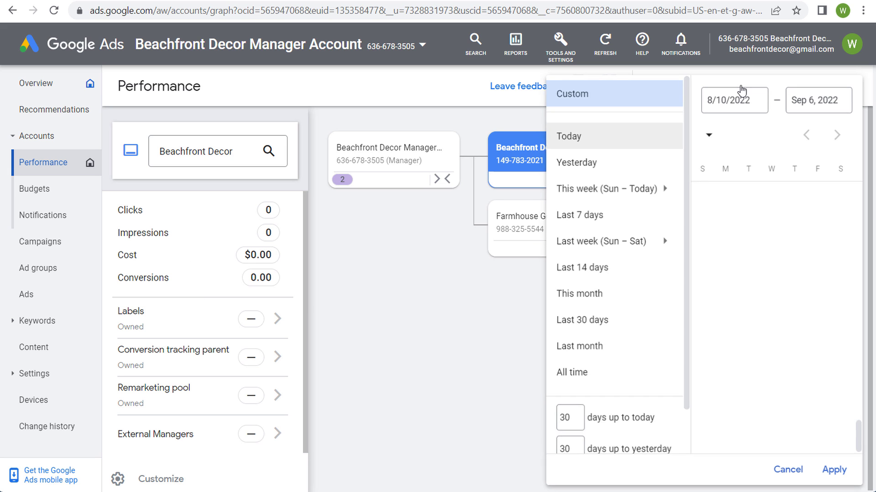
pyautogui.click(566, 386)
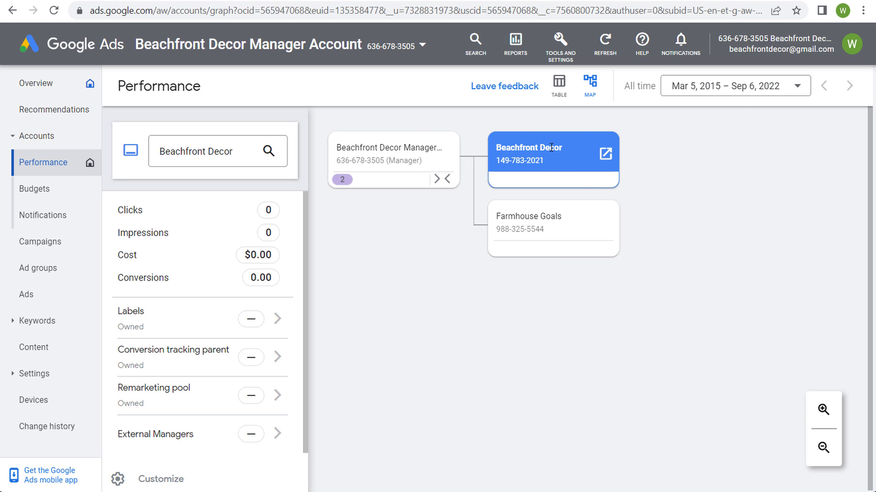
pyautogui.click(556, 217)
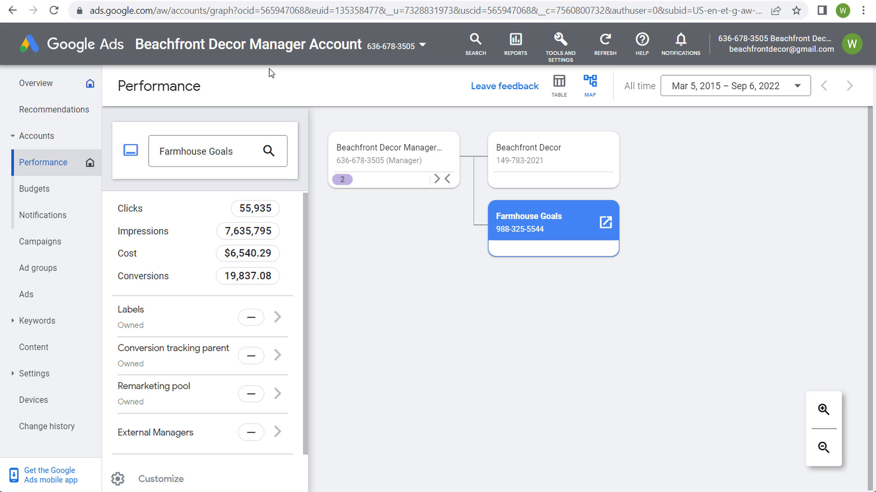
# Step: Go to the manager account's Access and security page under Tools and Settings > Setup
pyautogui.click(561, 45)
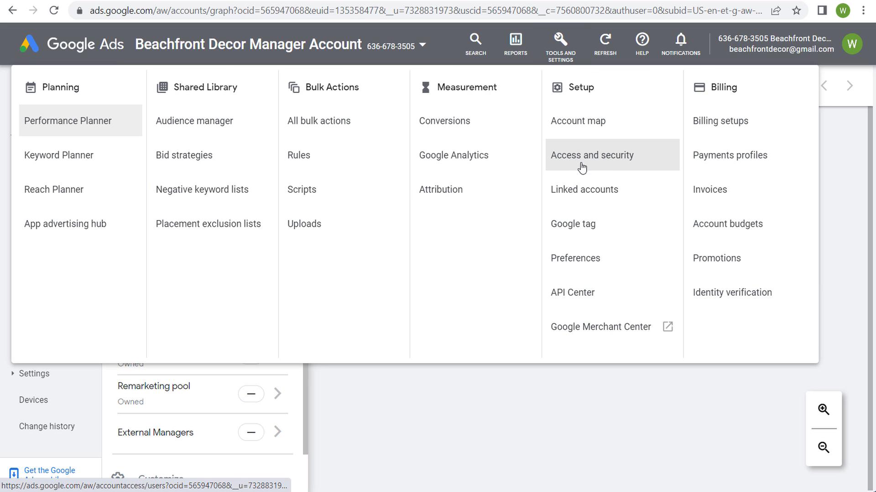
pyautogui.click(540, 430)
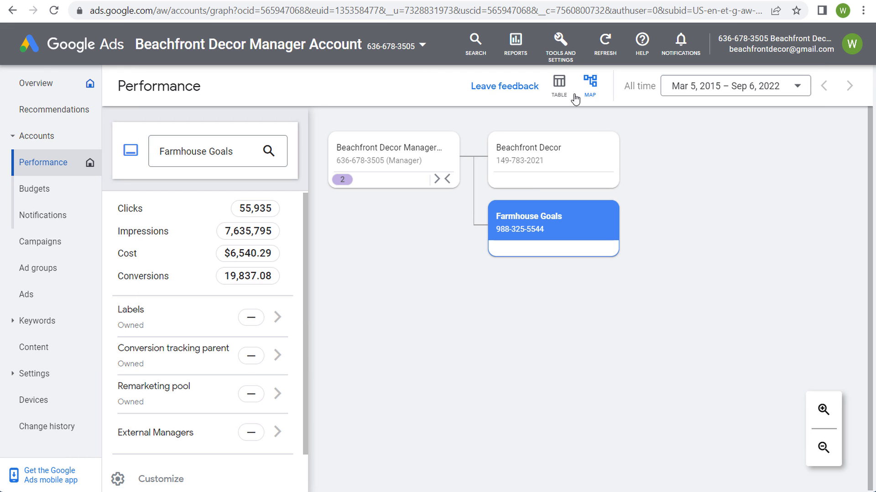
pyautogui.click(574, 46)
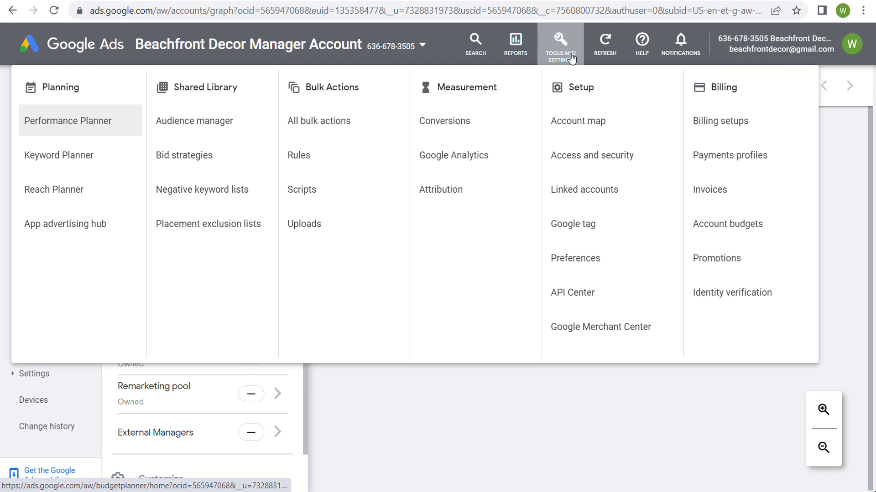
pyautogui.click(591, 129)
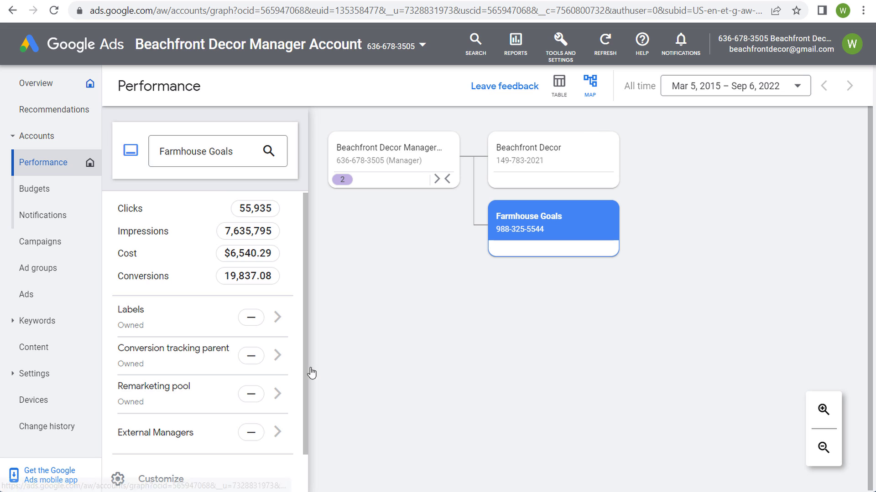
pyautogui.click(561, 45)
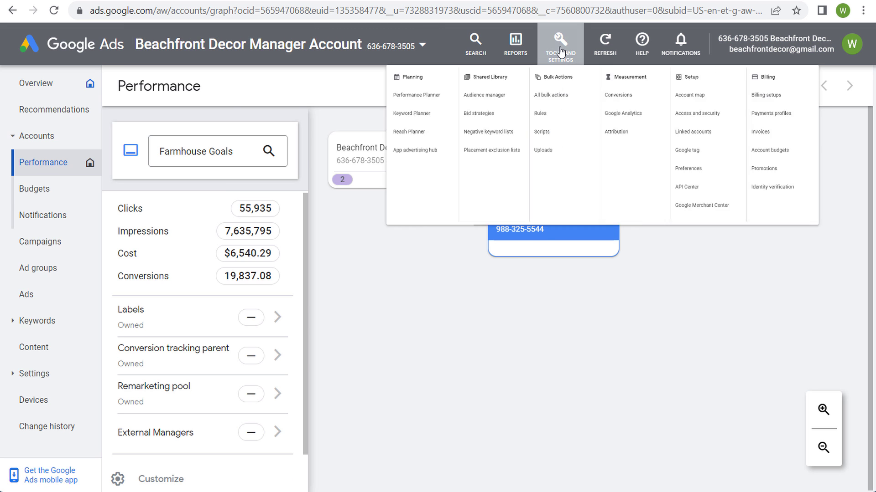
pyautogui.click(590, 155)
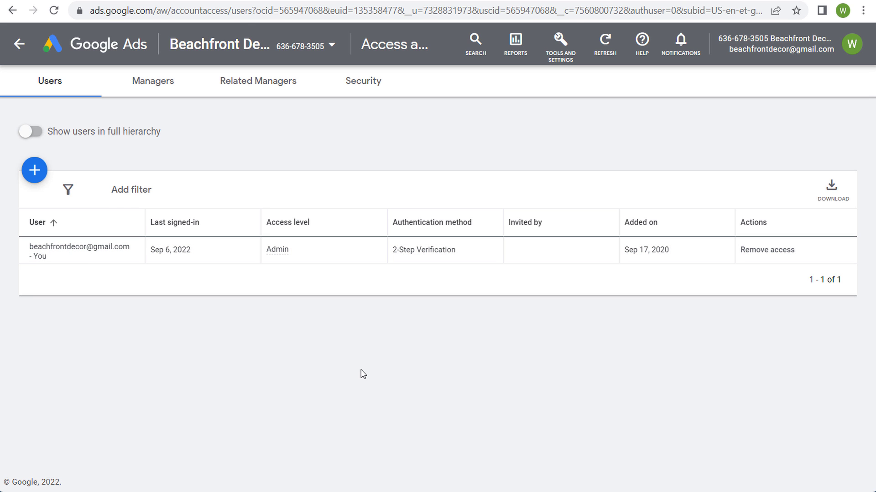
# Step: Start a new user invitation and enter the Farmhouse Goals invitee's e-mail address
pyautogui.click(34, 171)
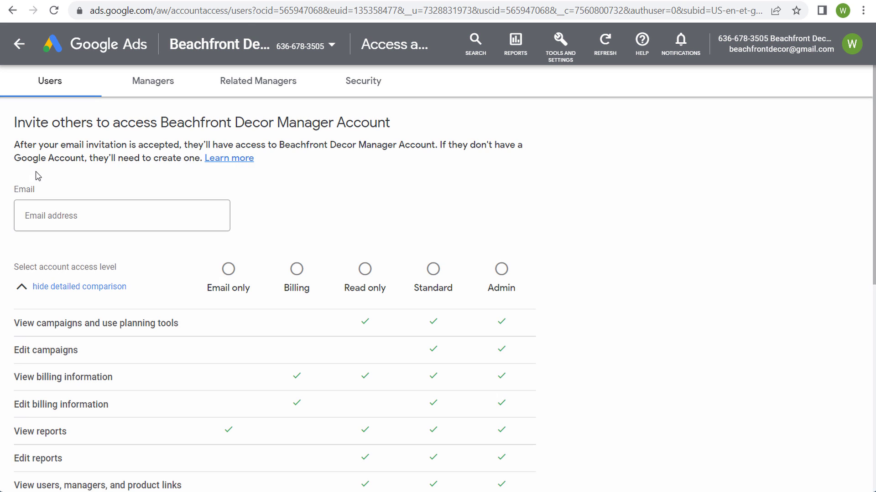
pyautogui.click(70, 216)
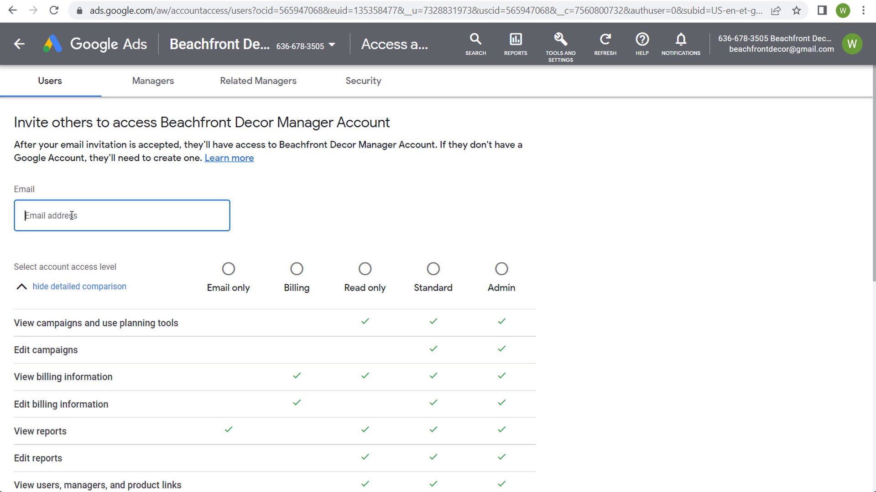
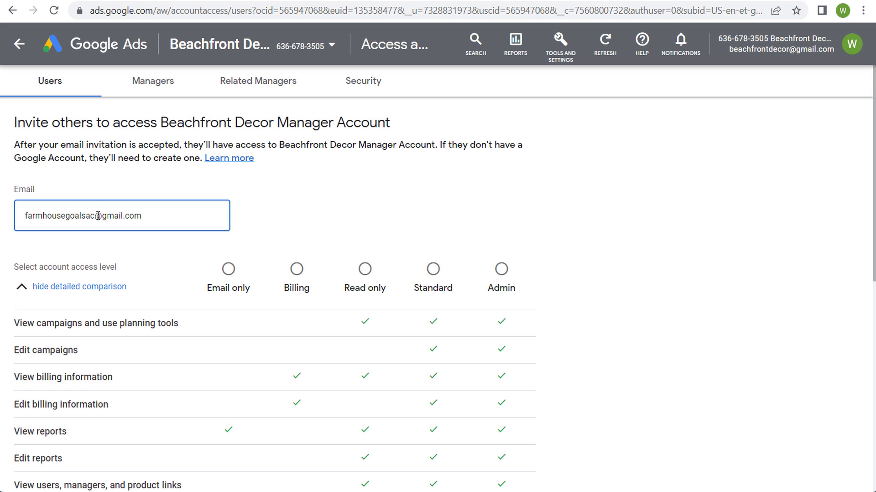
pyautogui.moveTo(146, 216); pyautogui.dragTo(25, 223)
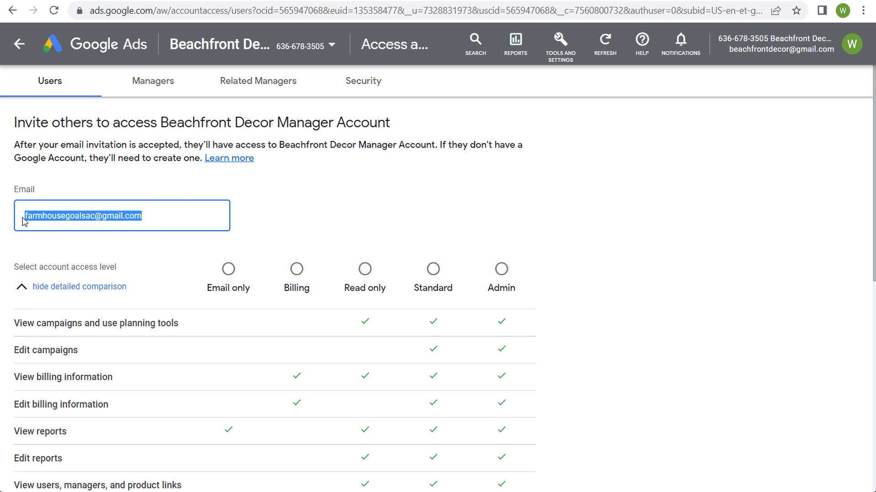
pyautogui.click(67, 195)
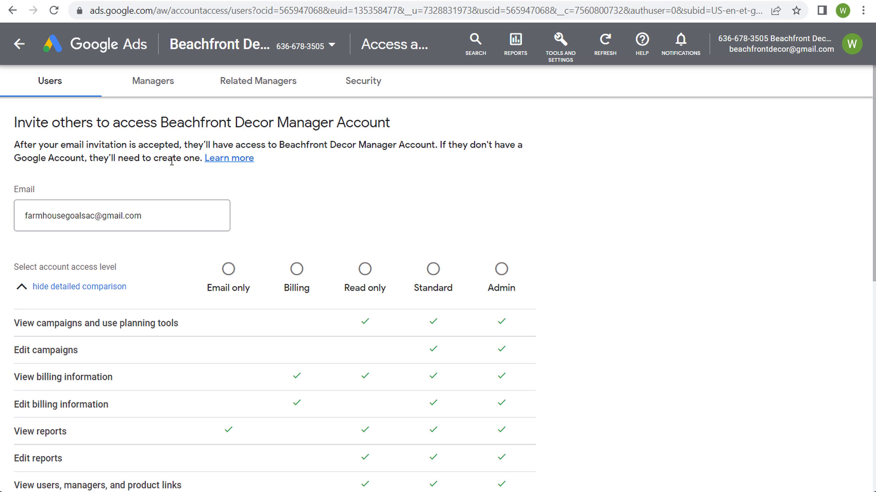
pyautogui.moveTo(201, 216); pyautogui.dragTo(23, 220)
pyautogui.click(484, 212)
pyautogui.scroll(-3, 617, 196)
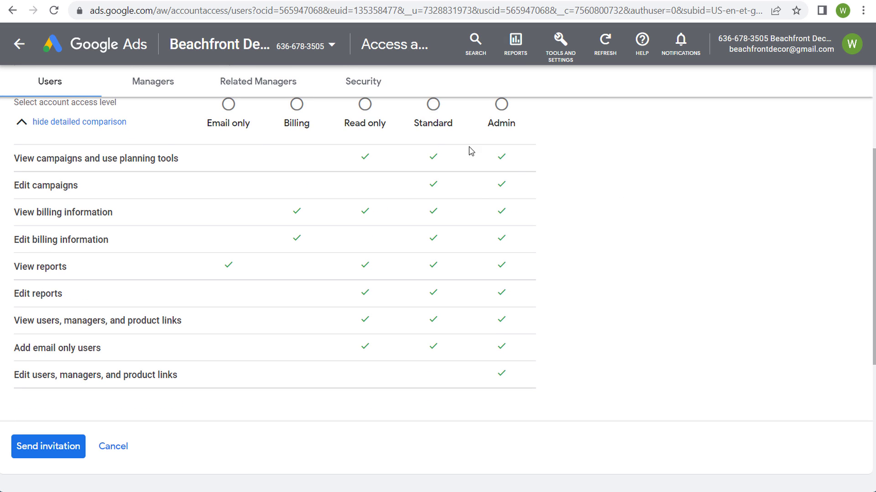
pyautogui.scroll(2, 508, 181)
# Step: Give the invitee Standard access and send the invitation
pyautogui.click(433, 186)
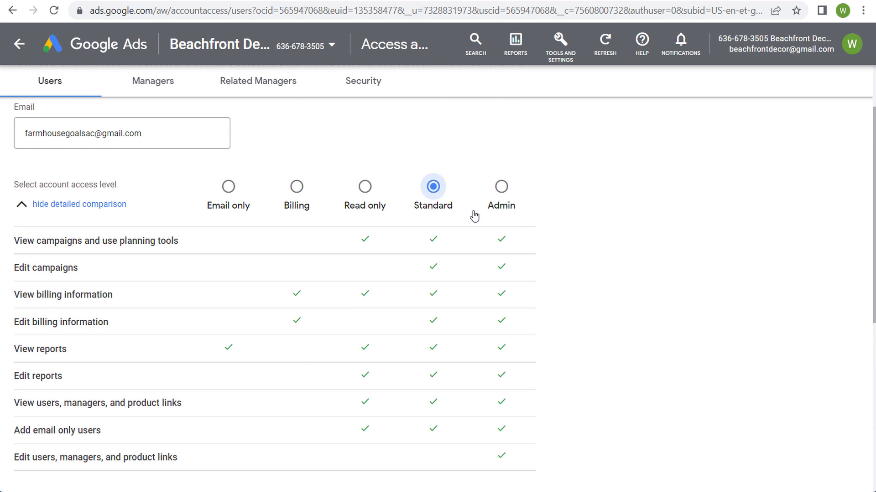
pyautogui.scroll(-2, 615, 215)
pyautogui.scroll(-2, 613, 215)
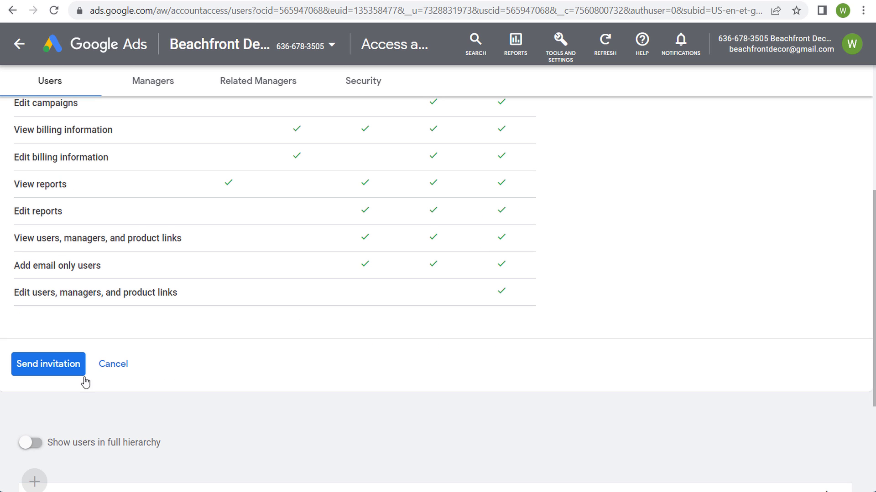
pyautogui.click(35, 368)
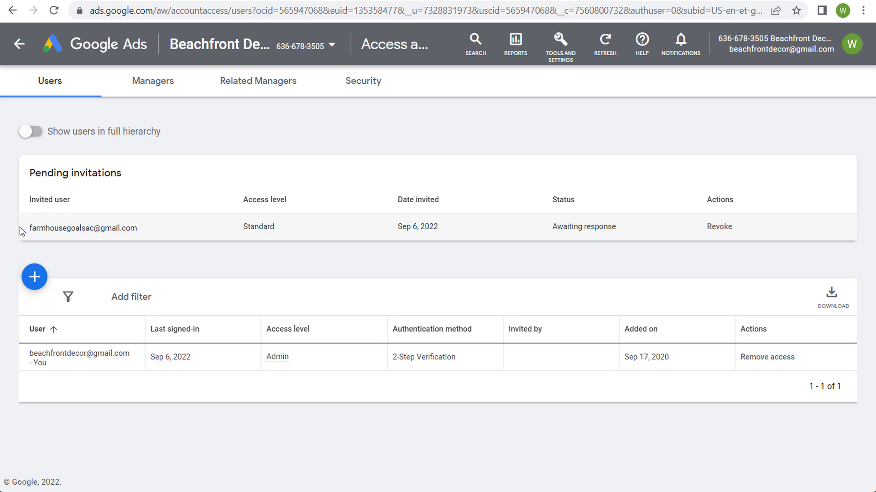
# Step: Check the pending Standard invitation, then switch to the Gmail window showing the invitation e-mail
pyautogui.moveTo(33, 228); pyautogui.dragTo(132, 229)
pyautogui.click(151, 230)
pyautogui.moveTo(241, 233); pyautogui.dragTo(319, 235)
pyautogui.moveTo(389, 223); pyautogui.dragTo(489, 229)
pyautogui.click(553, 229)
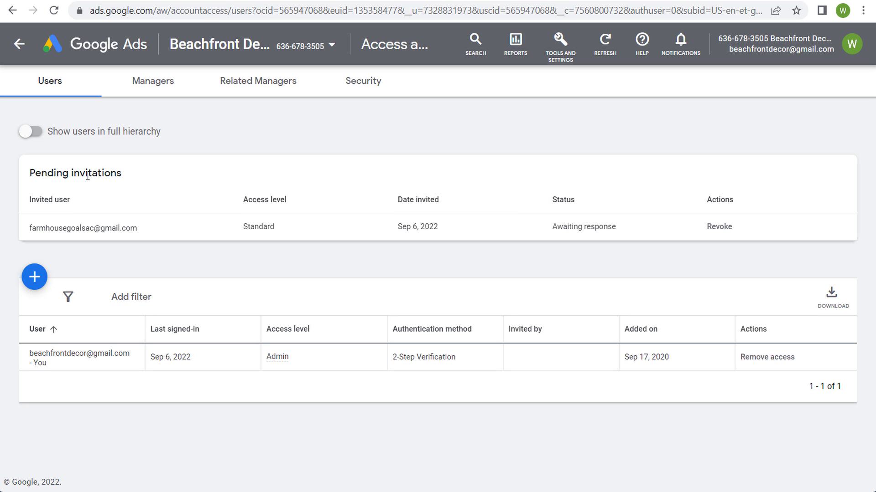
pyautogui.hotkey('alt', 'Tab')
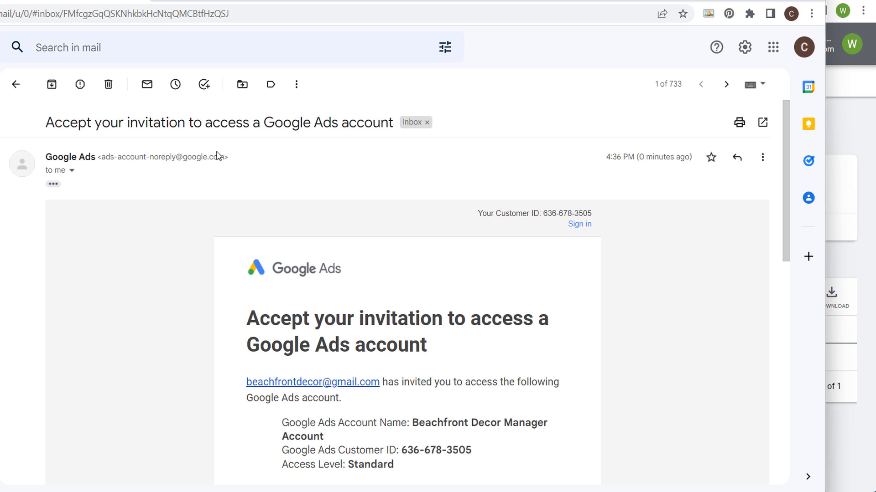
# Step: Accept the Beachfront Decor Manager Account invitation from the Gmail message
pyautogui.moveTo(51, 120); pyautogui.dragTo(281, 116)
pyautogui.click(311, 115)
pyautogui.scroll(-3, 176, 269)
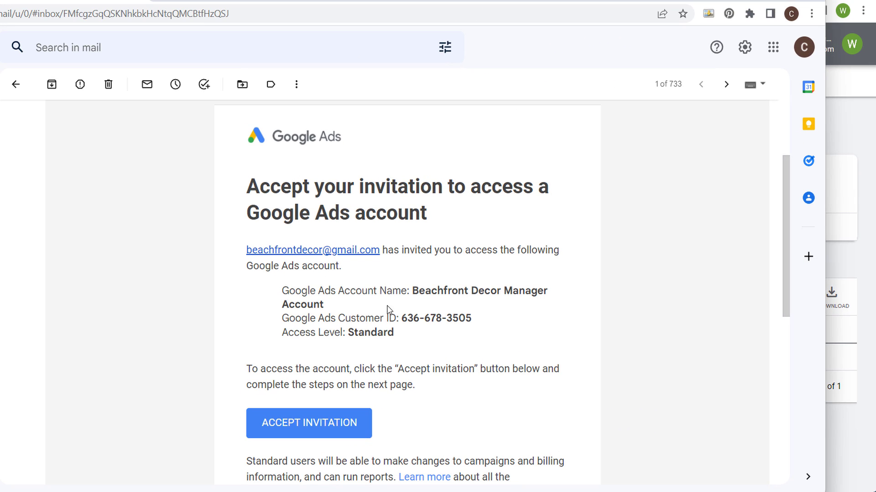
pyautogui.moveTo(412, 291); pyautogui.dragTo(491, 290)
pyautogui.click(405, 323)
pyautogui.click(312, 429)
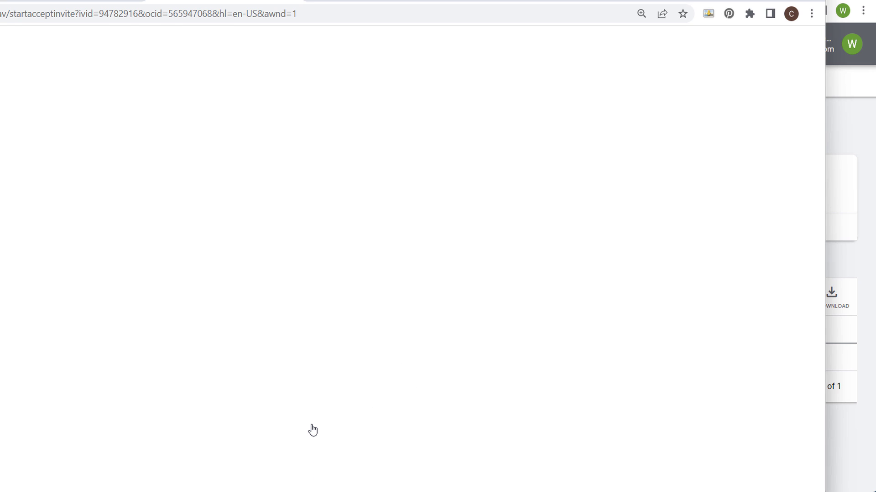
# Step: Continue accepting the invitation and sign in to Google Ads
pyautogui.moveTo(41, 138); pyautogui.dragTo(273, 138)
pyautogui.click(350, 139)
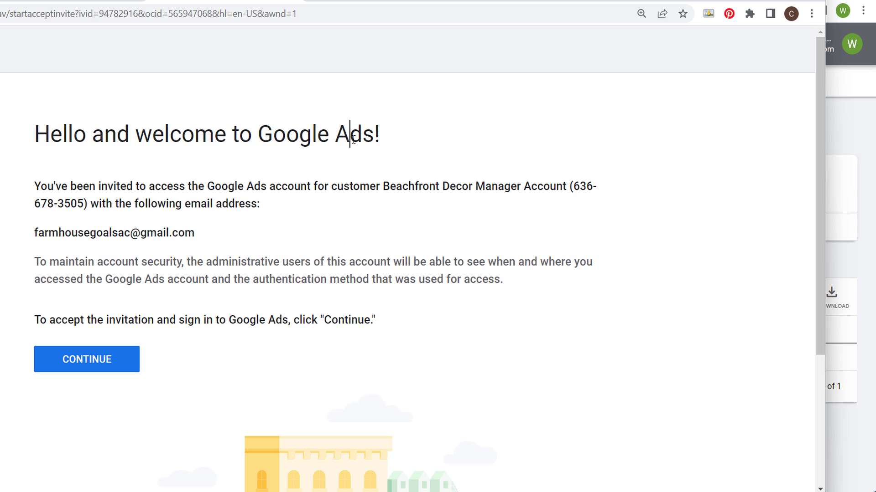
pyautogui.click(112, 364)
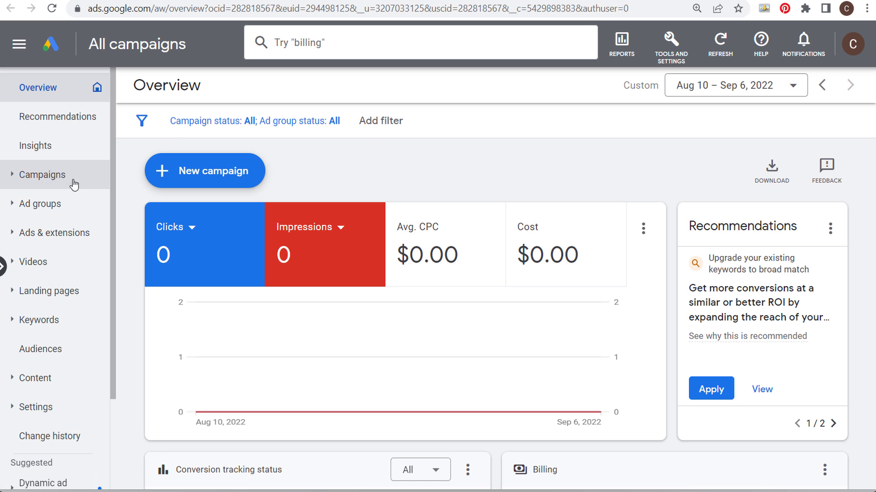
# Step: Open the Campaigns list and bring up the account panel listing accessible accounts
pyautogui.click(55, 174)
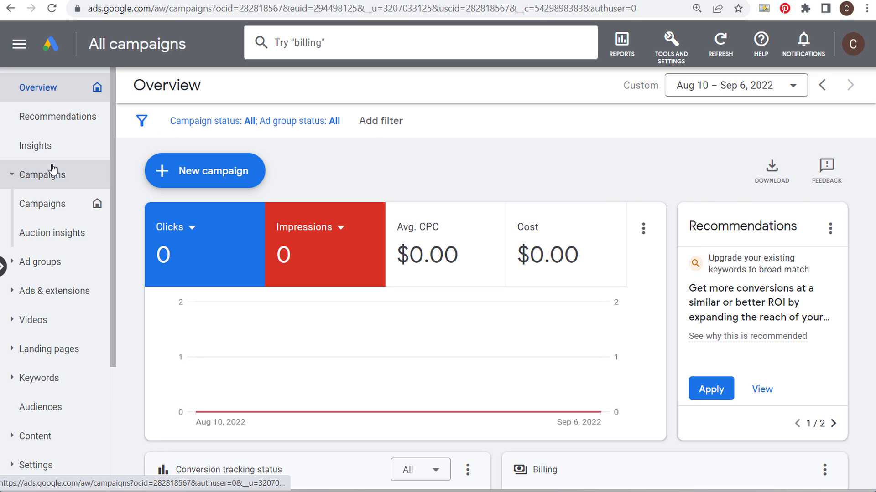
pyautogui.click(63, 206)
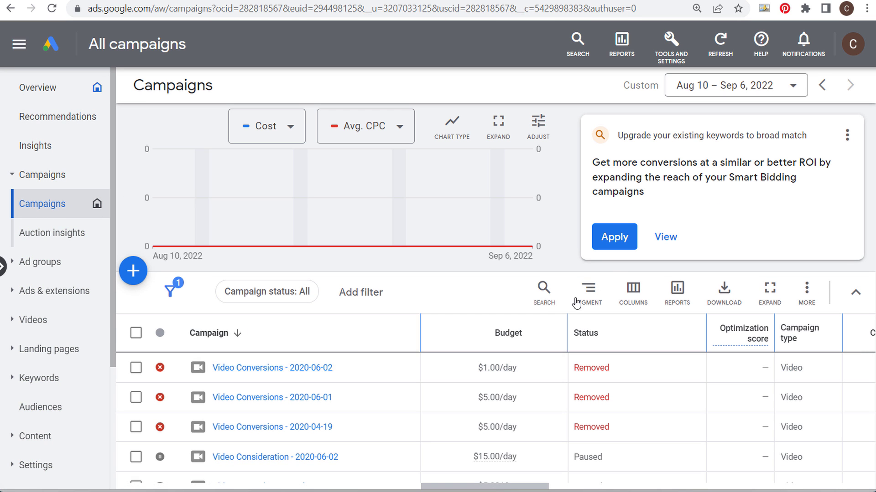
pyautogui.click(850, 44)
pyautogui.moveTo(680, 163); pyautogui.dragTo(763, 161)
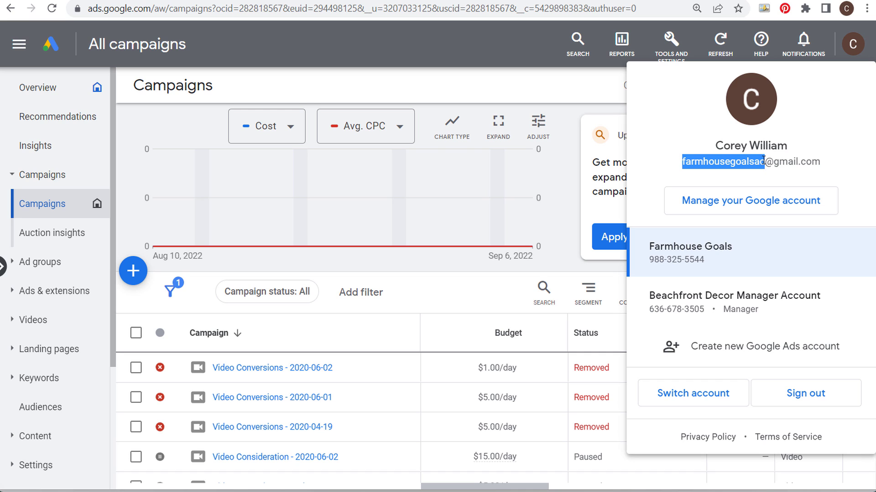
# Step: Switch into Beachfront Decor Manager Account from the account panel
pyautogui.click(826, 167)
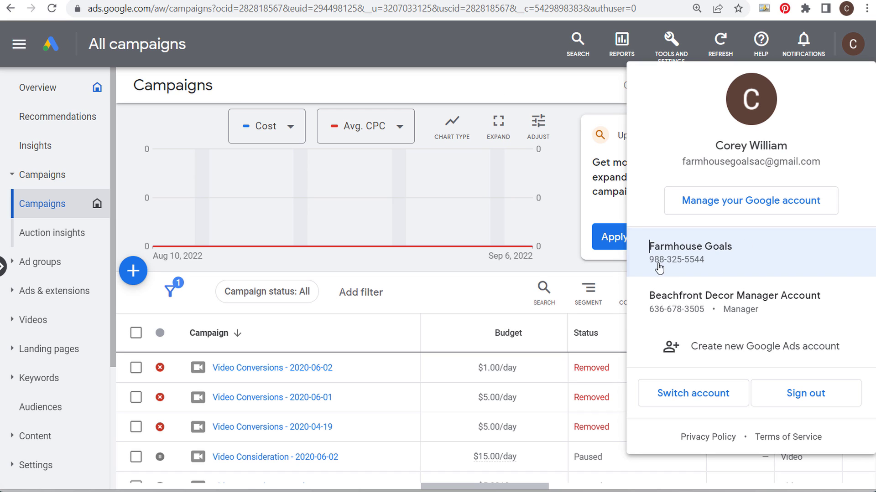
pyautogui.click(744, 305)
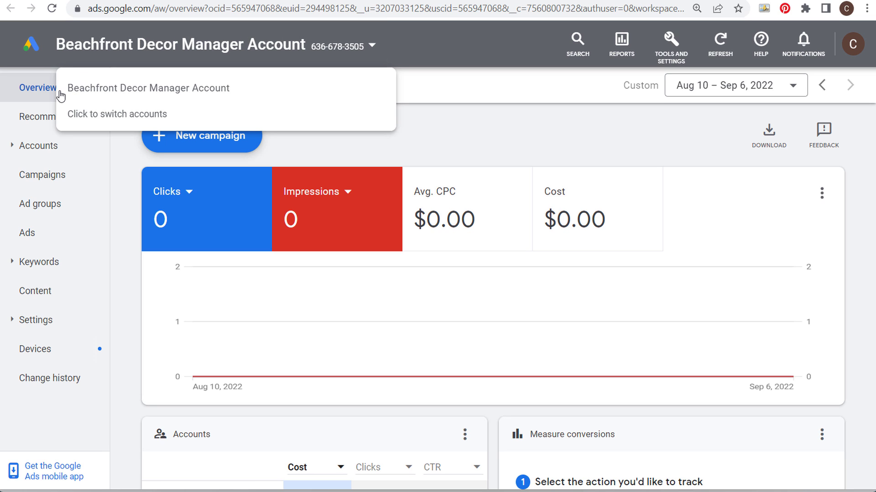
# Step: Open Accounts > Performance and widen the Account column to show Beachfront Decor and Farmhouse Goals
pyautogui.click(26, 158)
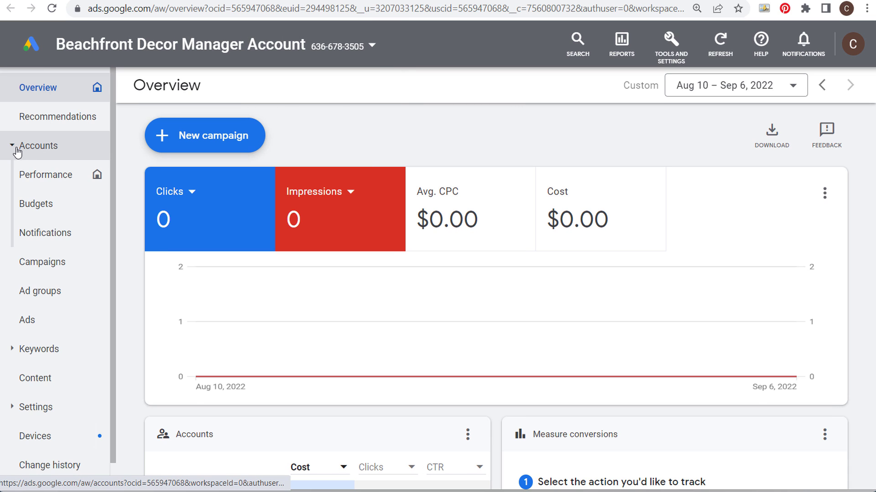
pyautogui.click(41, 151)
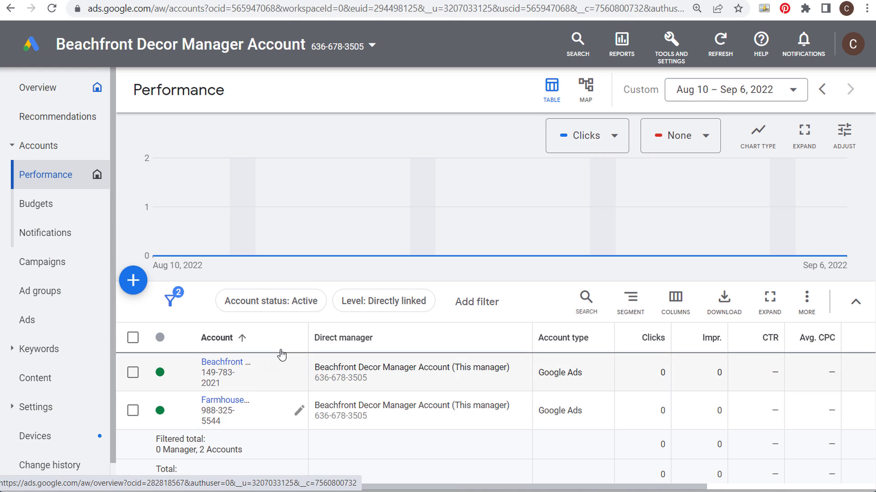
pyautogui.moveTo(312, 337)
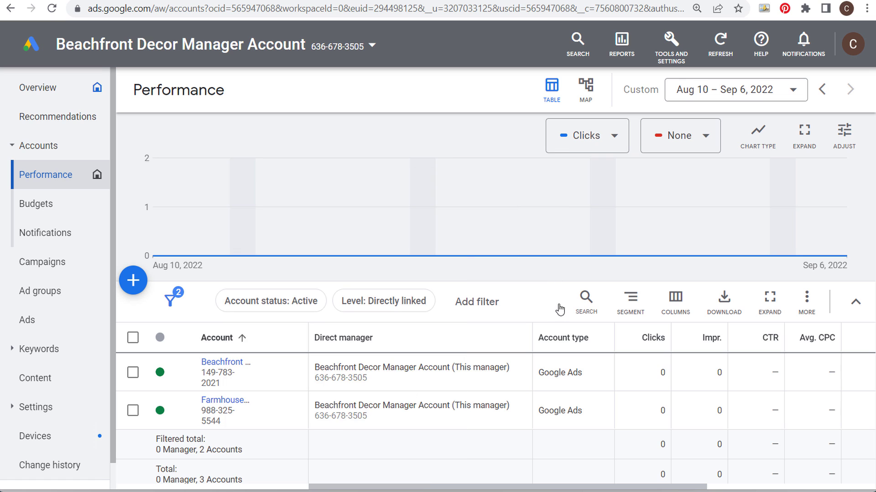
pyautogui.moveTo(309, 338); pyautogui.dragTo(360, 338)
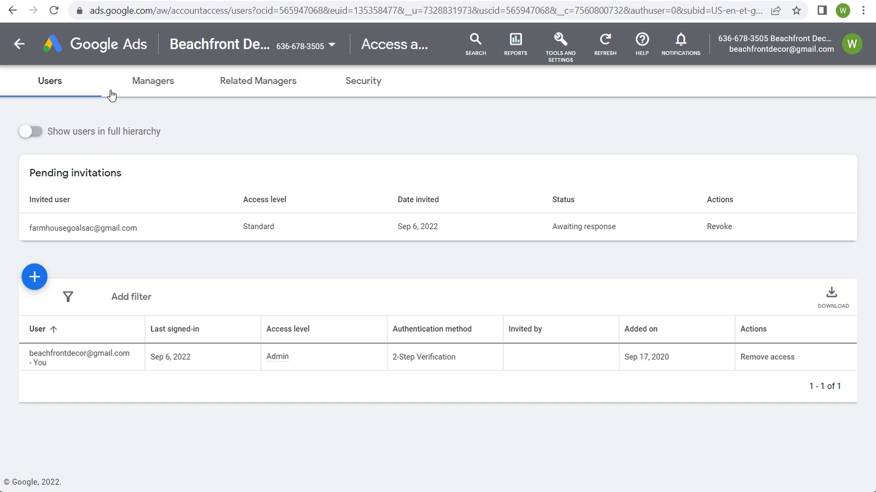
# Step: Review Beachfront Decor's accounts performance table, then switch to the Surfside PPC browser window
pyautogui.click(104, 43)
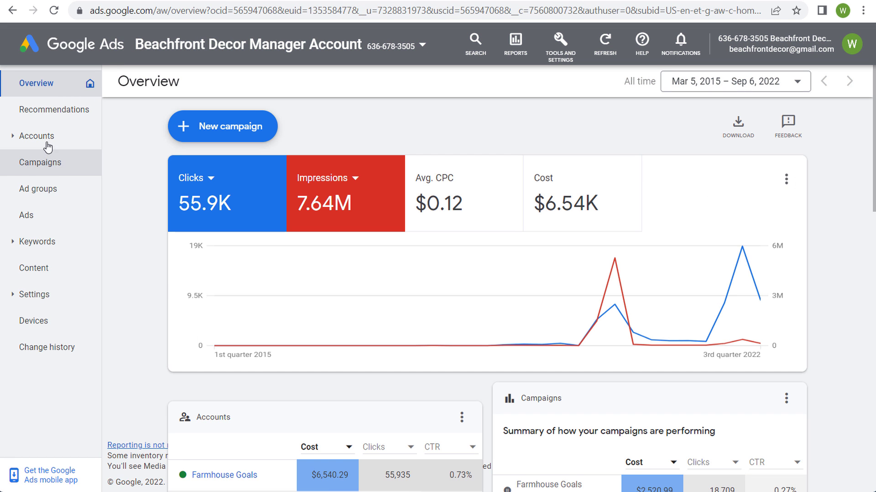
pyautogui.click(39, 136)
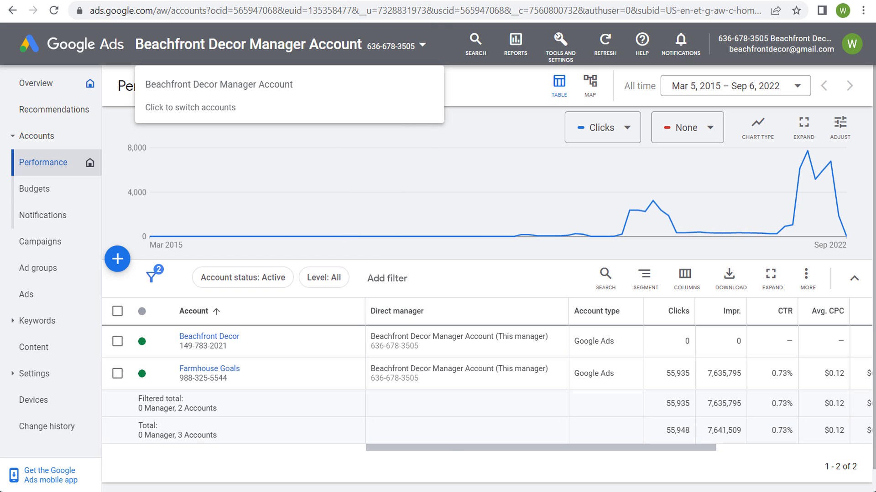
pyautogui.click(481, 438)
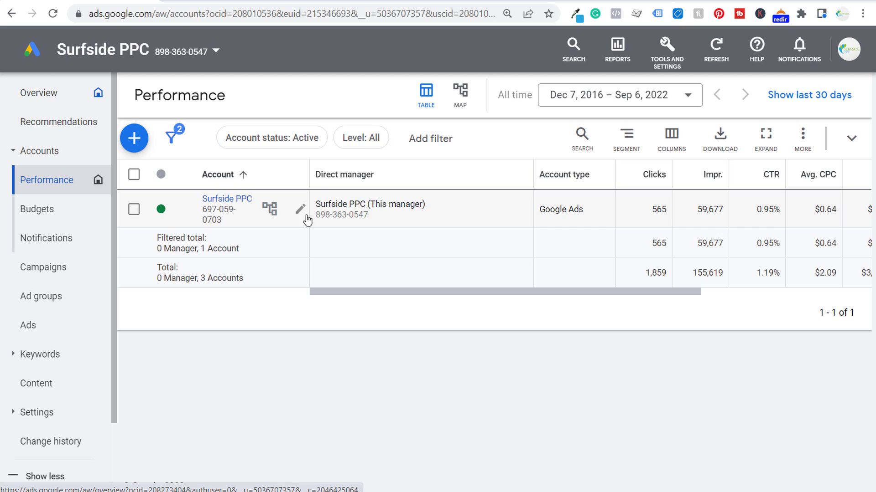
# Step: Check the Surfside PPC direct manager entry, then bring up the add-account options including linking an existing account
pyautogui.moveTo(315, 204)
pyautogui.mouseDown()
pyautogui.moveTo(360, 205)
pyautogui.moveTo(379, 221)
pyautogui.moveTo(321, 212)
pyautogui.mouseUp()
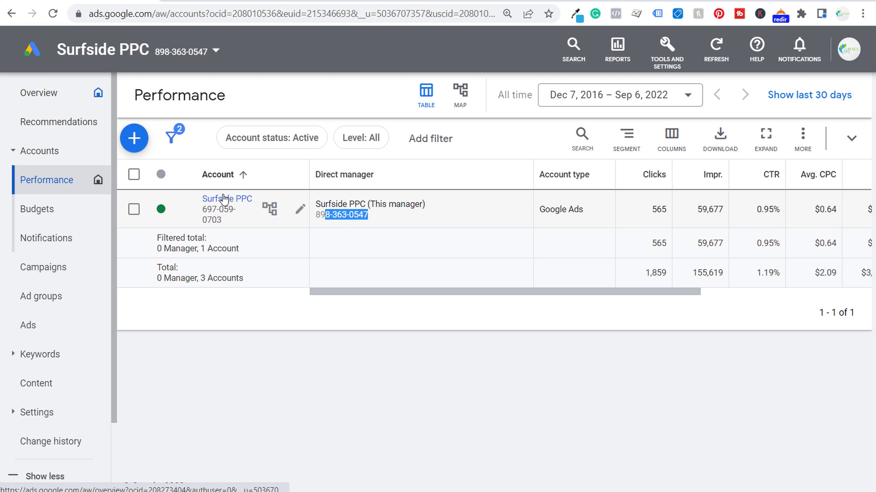
pyautogui.tripleClick(209, 214)
pyautogui.moveTo(371, 216); pyautogui.dragTo(315, 203)
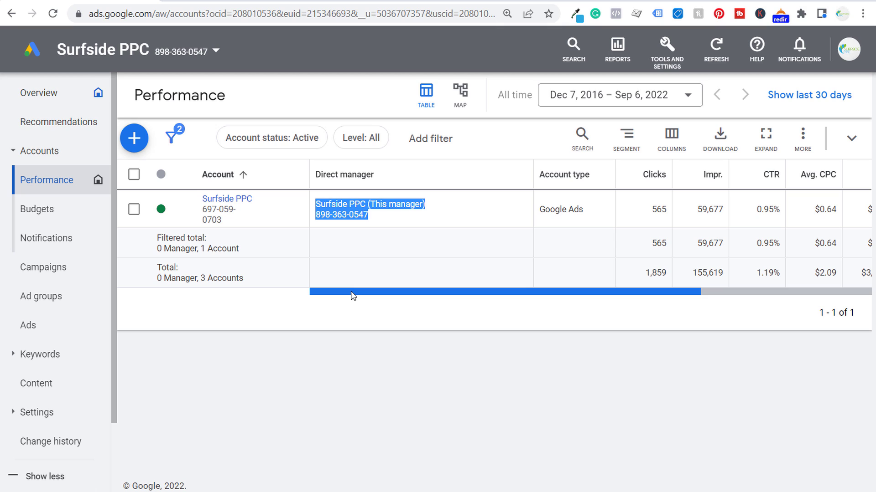
pyautogui.click(404, 266)
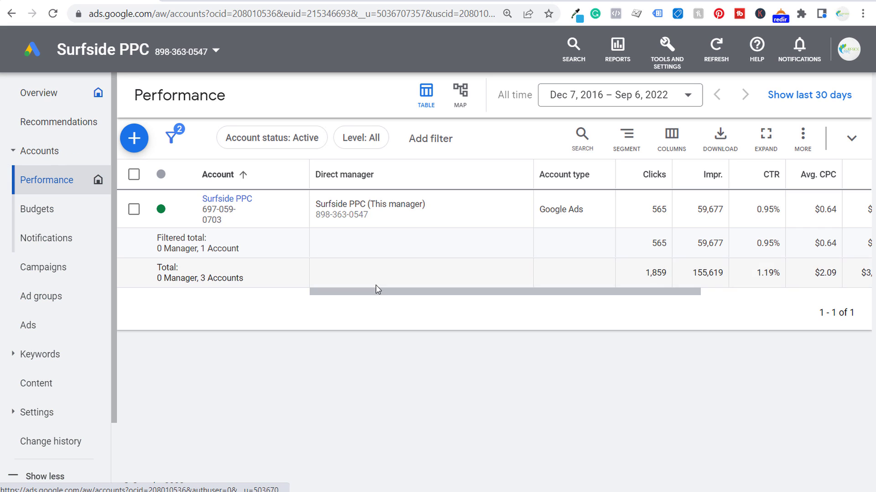
pyautogui.click(32, 152)
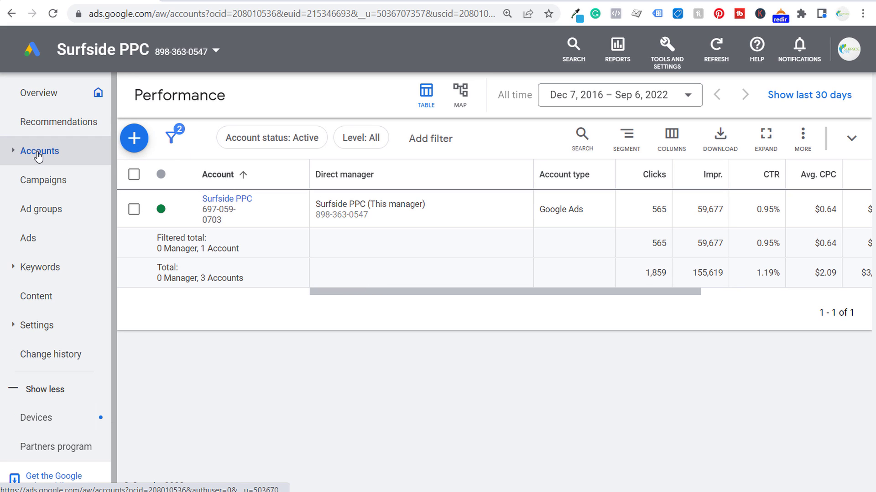
pyautogui.click(32, 151)
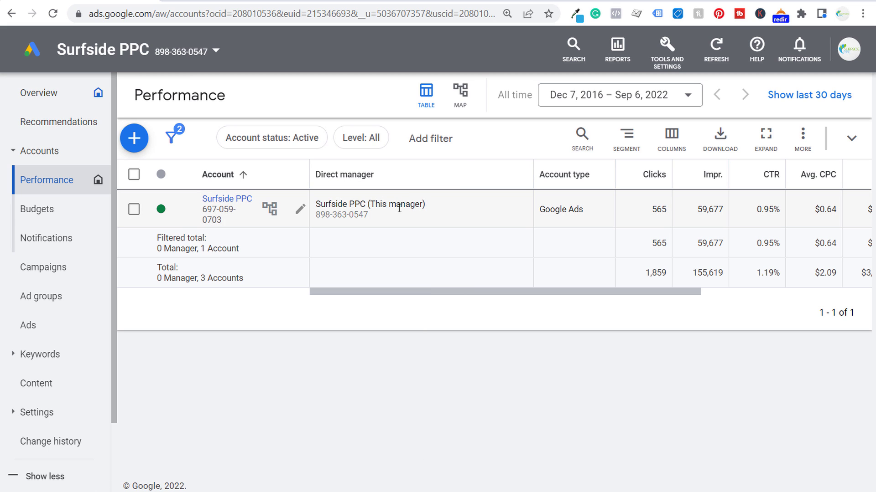
pyautogui.click(134, 141)
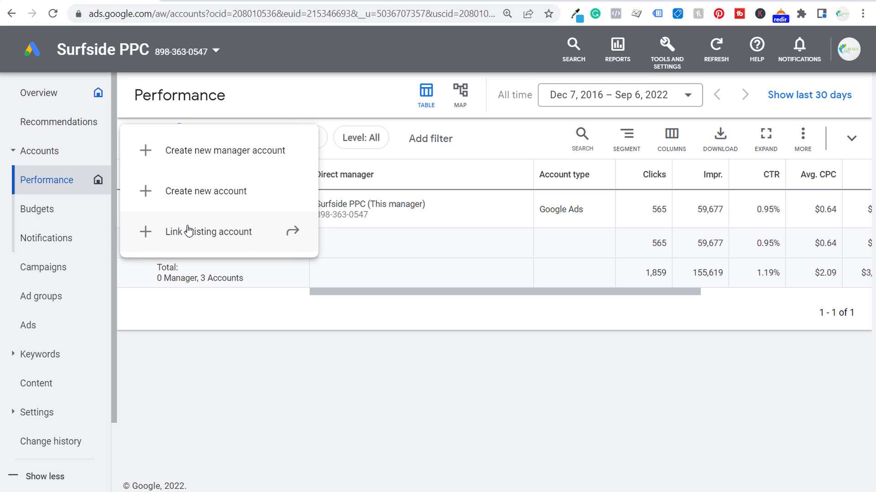
# Step: Paste Beachfront Decor Manager Account's customer ID under Link existing accounts and send the request
pyautogui.click(237, 234)
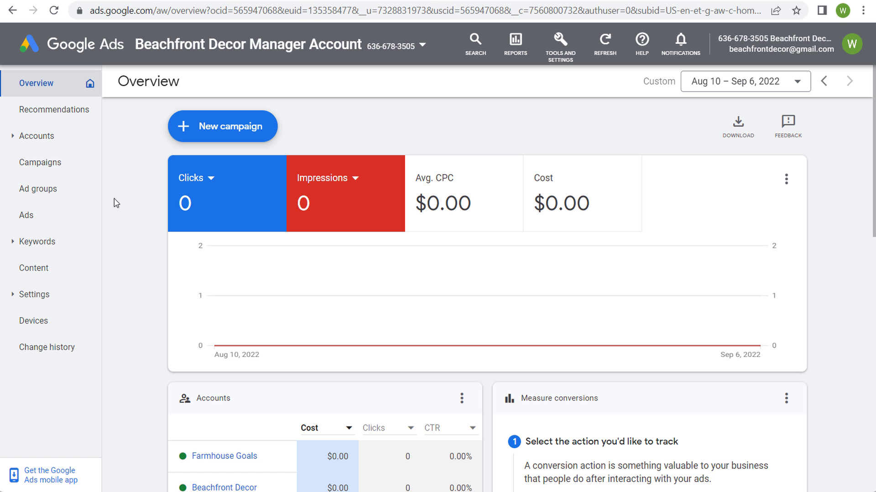
pyautogui.click(338, 51)
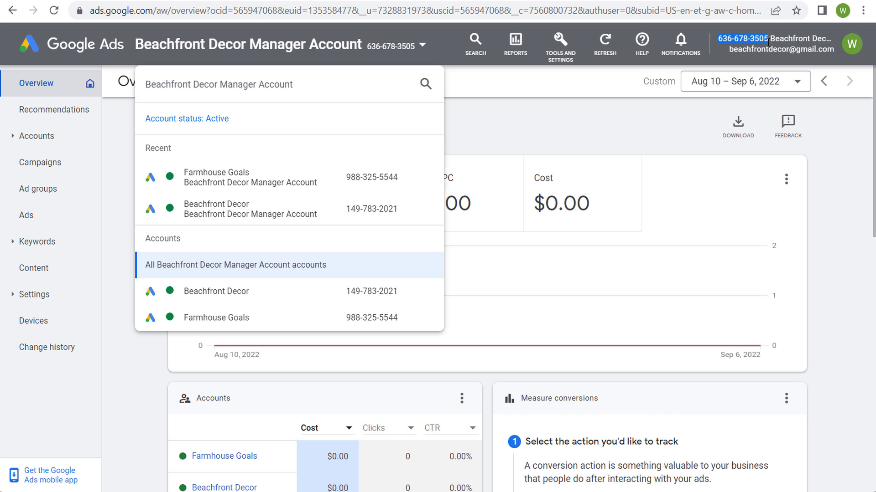
pyautogui.press('Escape')
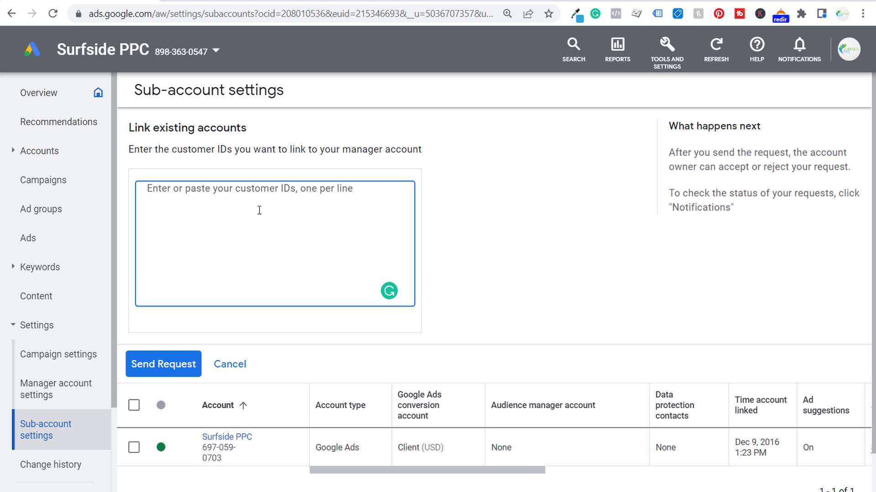
pyautogui.hotkey('ctrl', 'v')
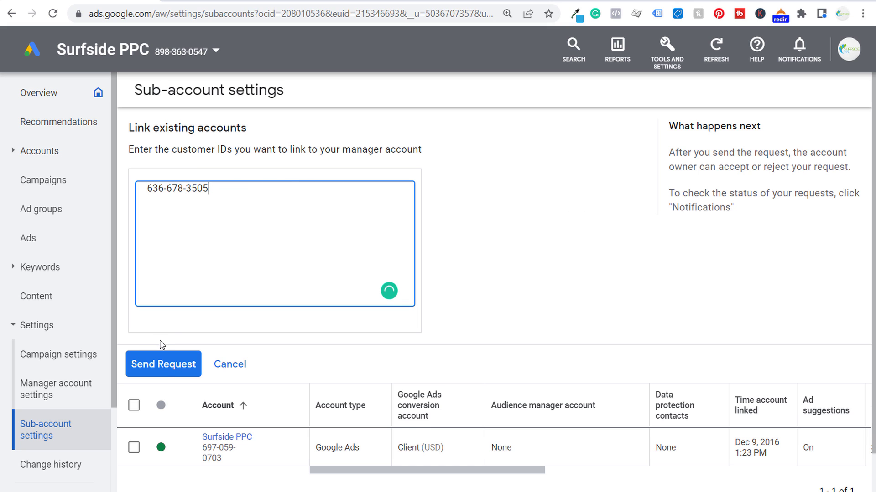
pyautogui.click(163, 368)
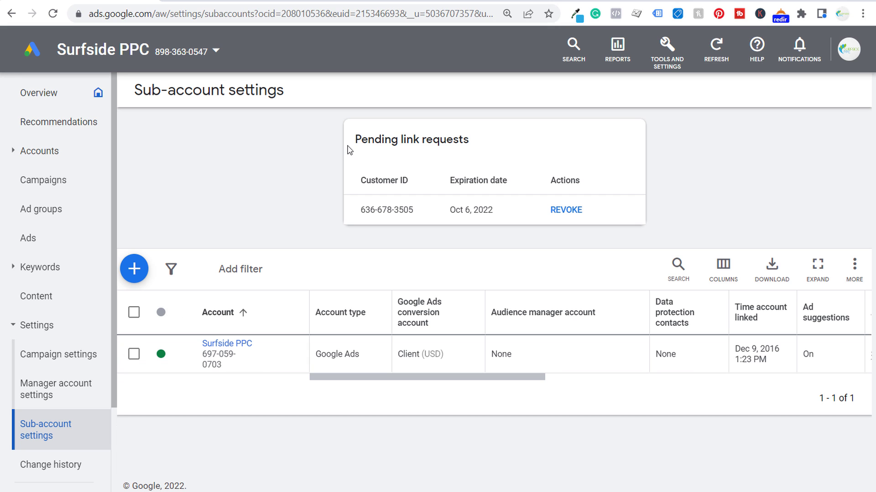
pyautogui.moveTo(382, 137); pyautogui.dragTo(491, 136)
pyautogui.click(491, 137)
# Step: Accept Surfside PPC's pending link request from its notification email in Gmail
pyautogui.hotkey('alt', 'Tab')
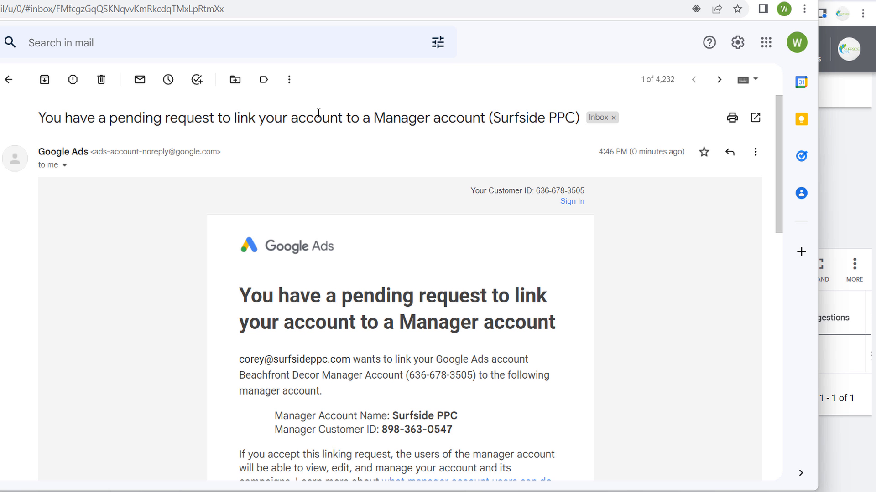
pyautogui.scroll(-2, 236, 292)
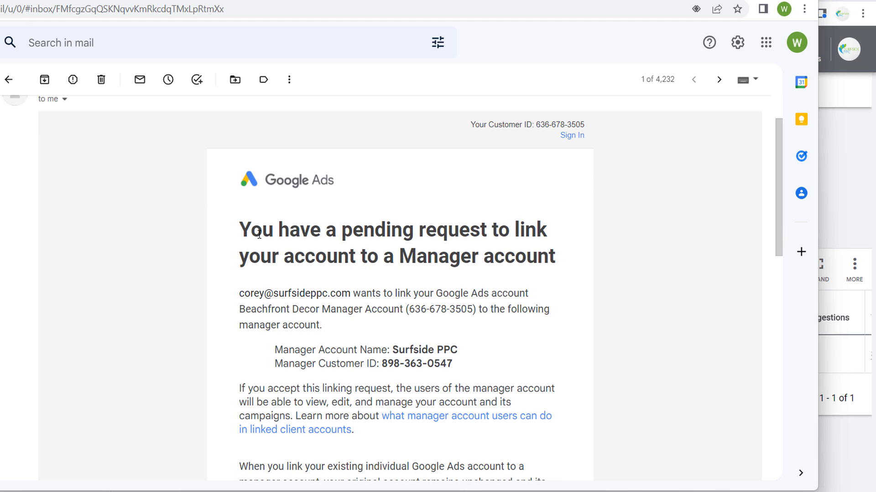
pyautogui.moveTo(278, 232); pyautogui.dragTo(436, 236)
pyautogui.click(435, 237)
pyautogui.scroll(-2, 338, 273)
pyautogui.scroll(-7, 233, 284)
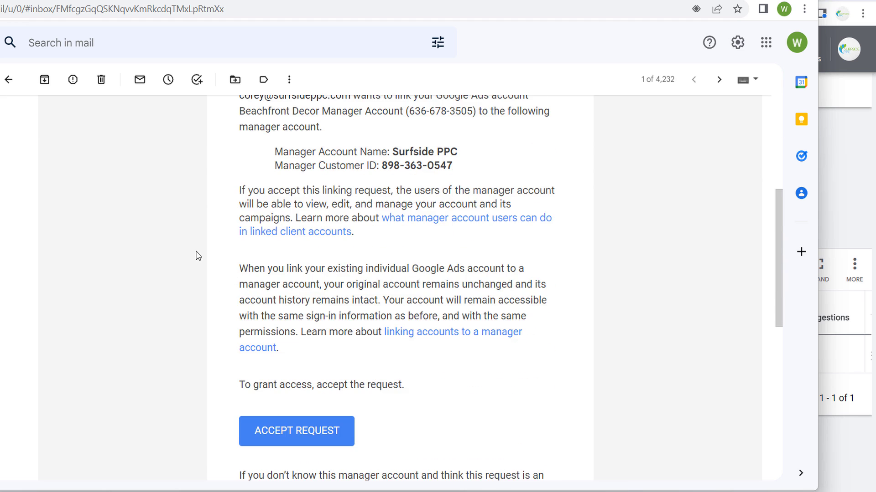
pyautogui.click(305, 369)
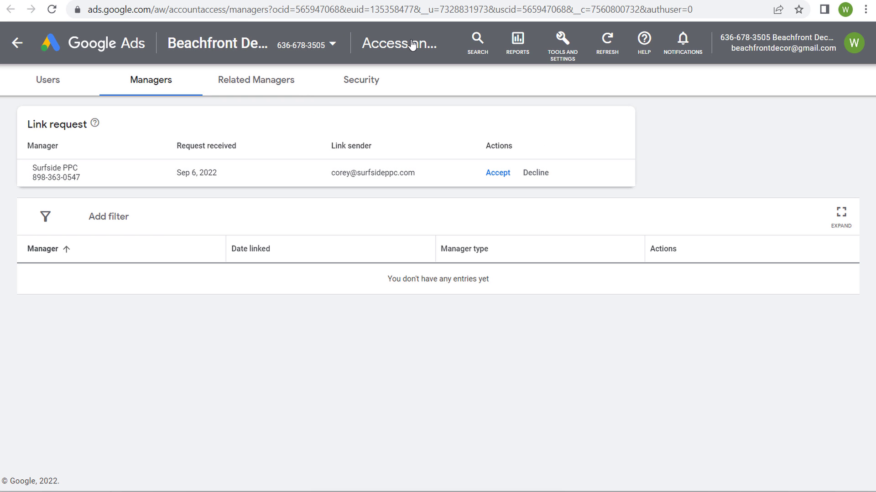
# Step: Go to Beachfront Decor's Access and security settings and review Surfside PPC's link request details
pyautogui.click(566, 37)
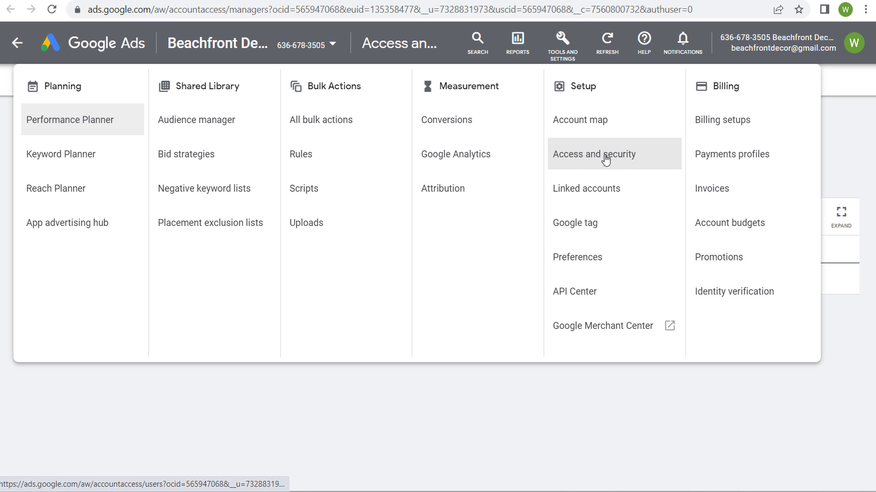
pyautogui.click(502, 424)
pyautogui.moveTo(27, 124); pyautogui.dragTo(83, 125)
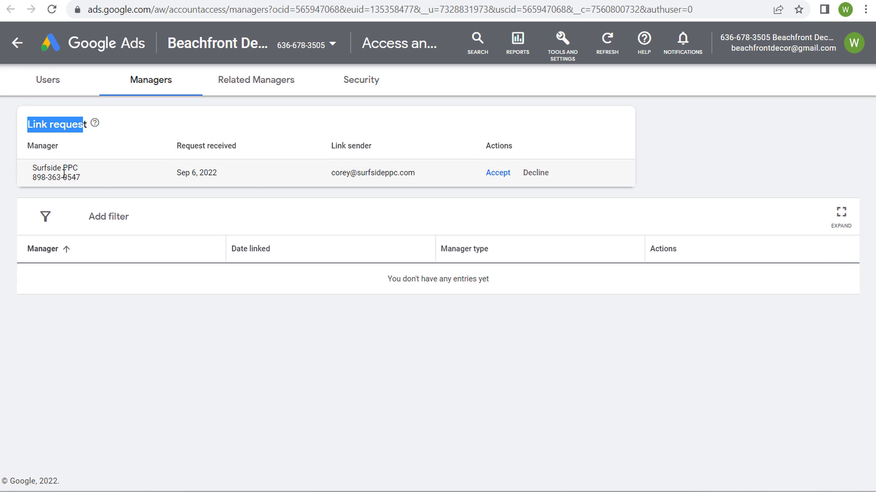
pyautogui.moveTo(232, 173); pyautogui.dragTo(193, 171)
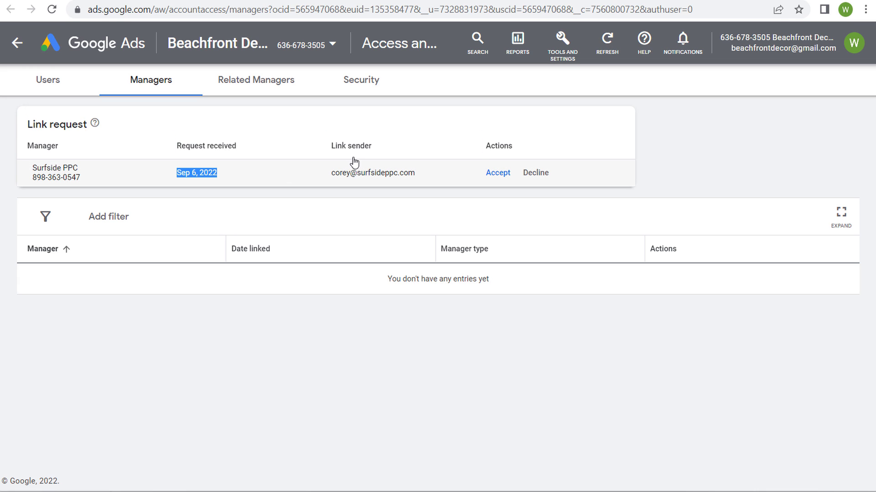
pyautogui.moveTo(329, 173); pyautogui.dragTo(433, 184)
pyautogui.click(457, 186)
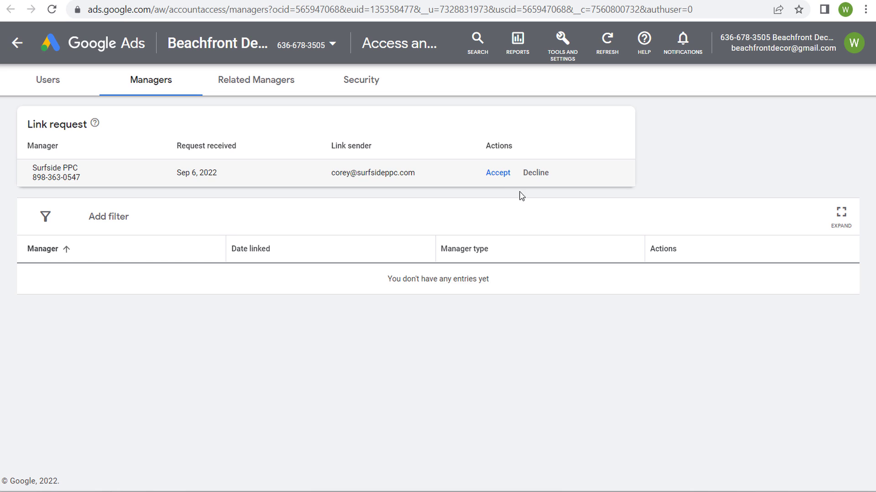
# Step: Accept Surfside PPC's request, grant it manager access, and view the account's Users list
pyautogui.click(496, 177)
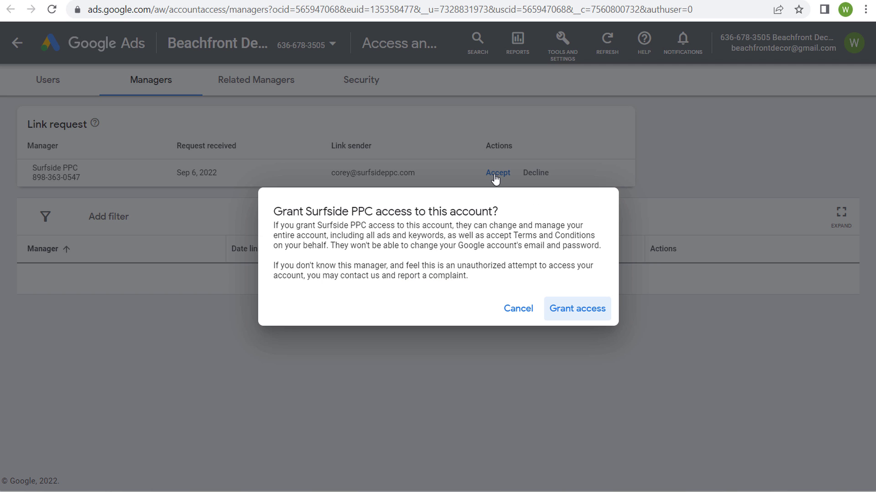
pyautogui.moveTo(323, 210); pyautogui.dragTo(462, 210)
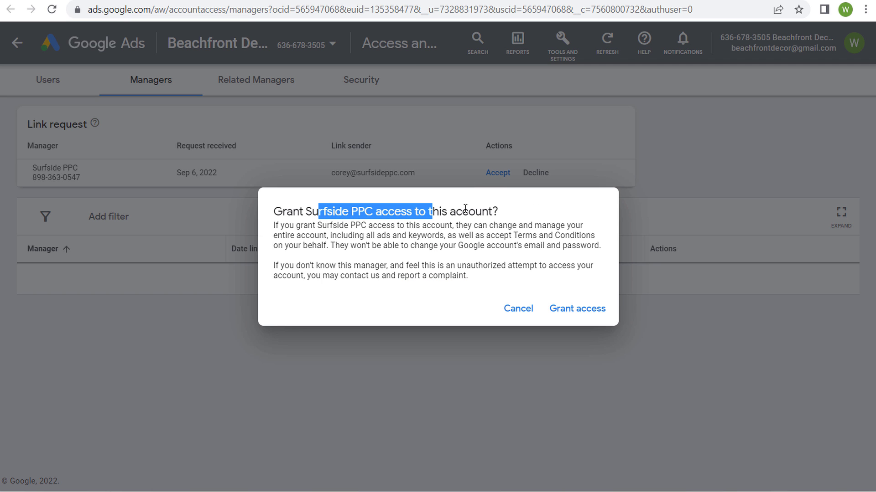
pyautogui.click(464, 211)
pyautogui.click(592, 320)
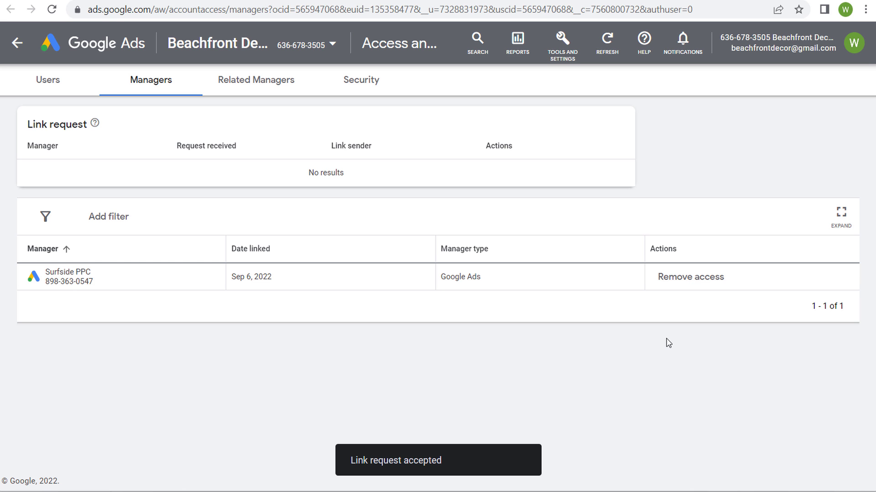
pyautogui.click(44, 84)
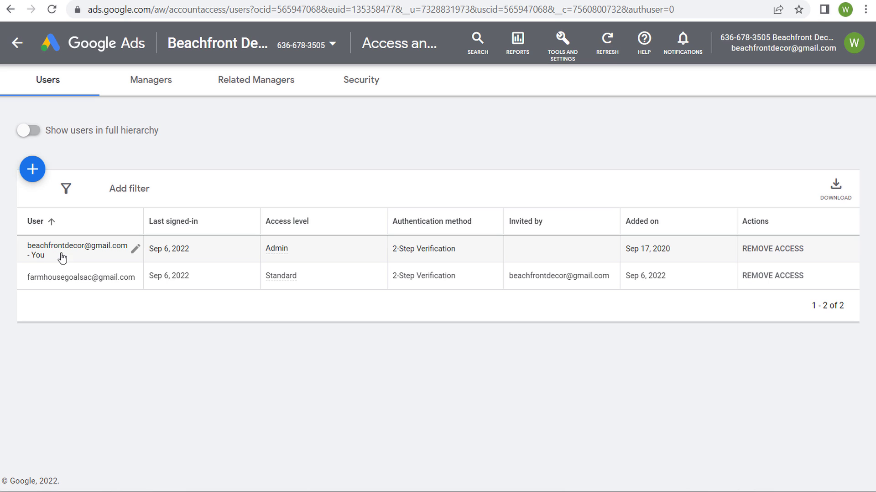
# Step: Verify Surfside PPC is listed as Beachfront Decor's linked manager, then check the account list
pyautogui.click(159, 83)
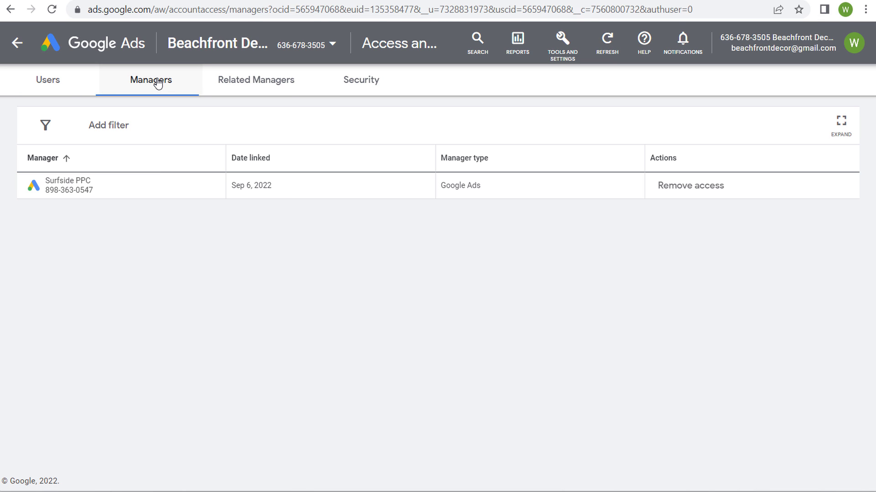
pyautogui.moveTo(44, 185); pyautogui.dragTo(108, 188)
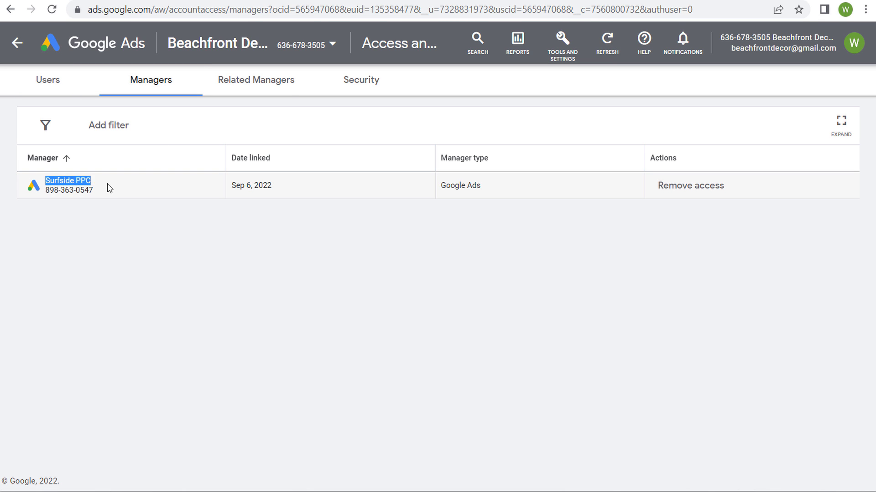
pyautogui.click(342, 256)
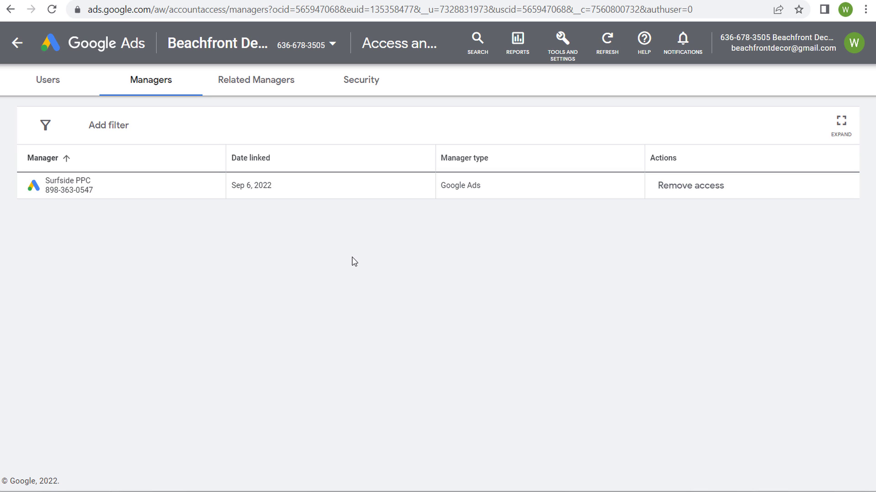
pyautogui.click(317, 46)
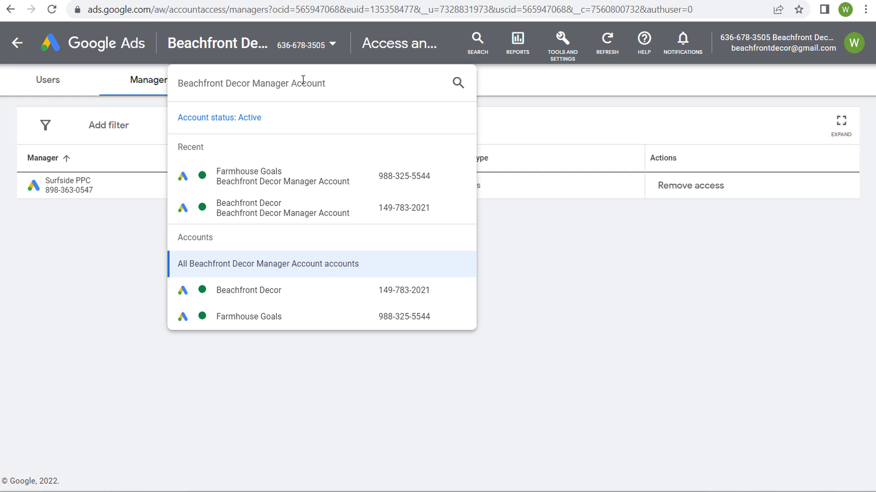
pyautogui.click(790, 377)
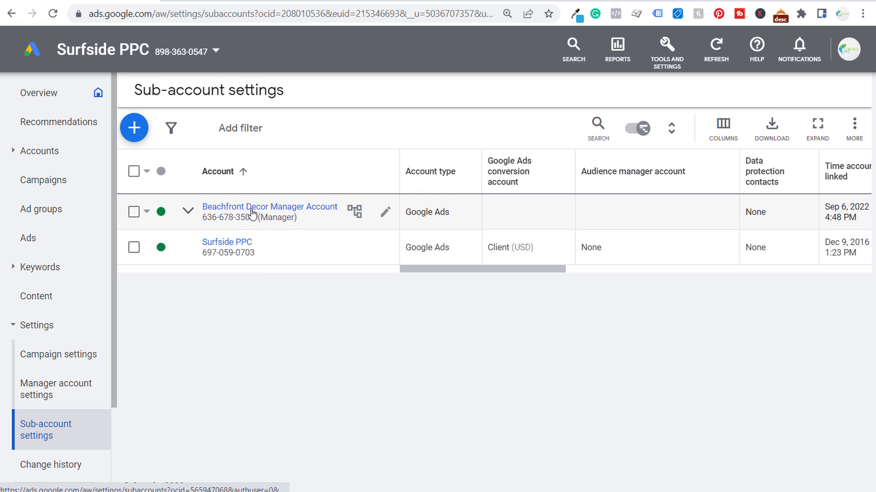
# Step: Expand Beachfront Decor Manager Account to show Beachfront Decor and Farmhouse Goals, then open Beachfront Decor
pyautogui.click(186, 214)
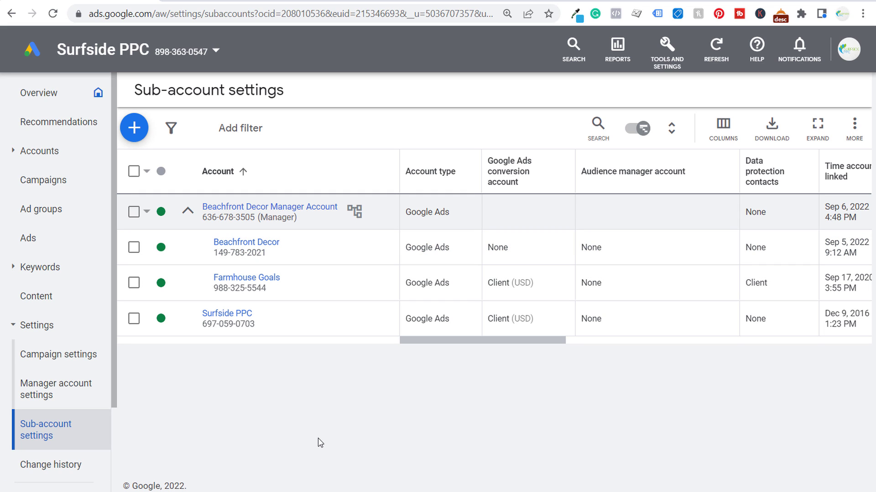
pyautogui.click(200, 51)
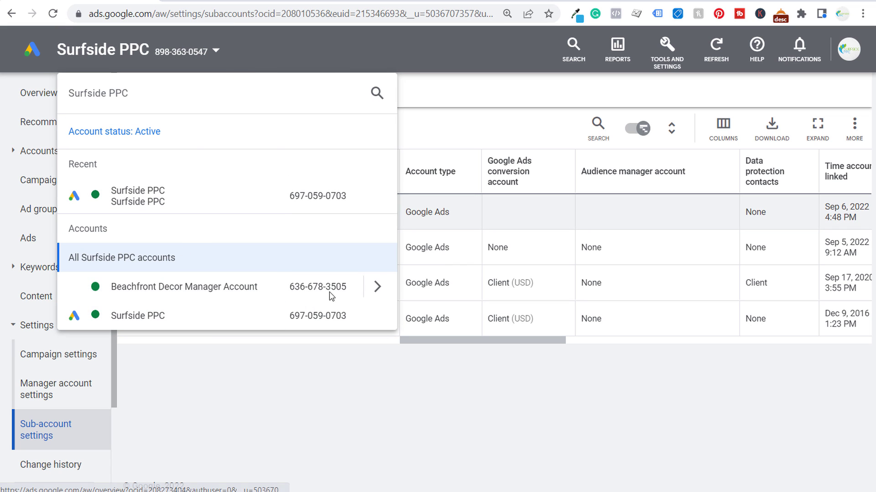
pyautogui.click(377, 287)
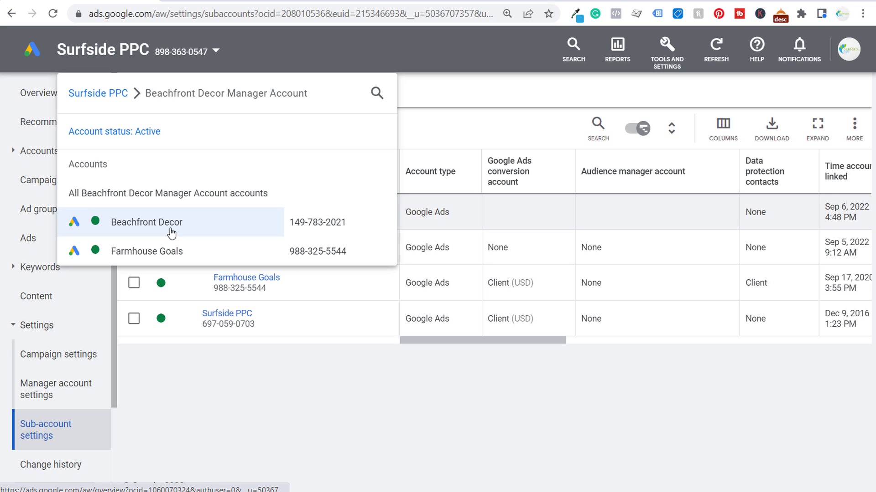
pyautogui.click(162, 228)
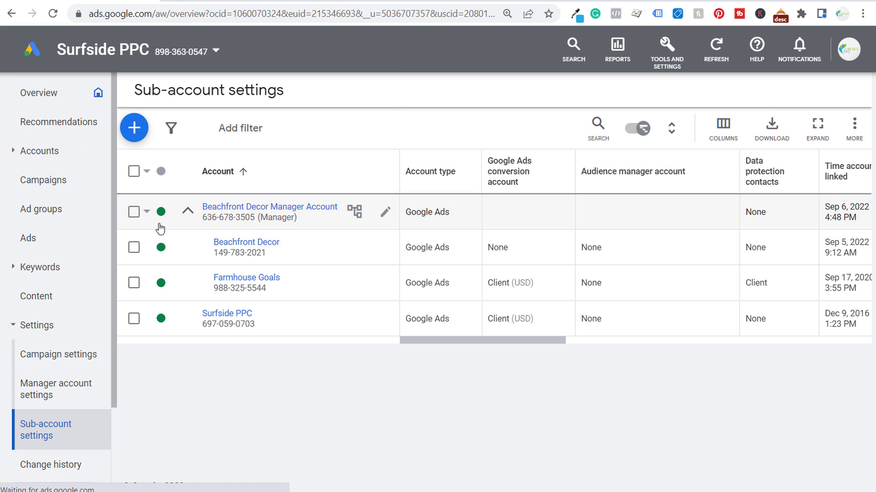
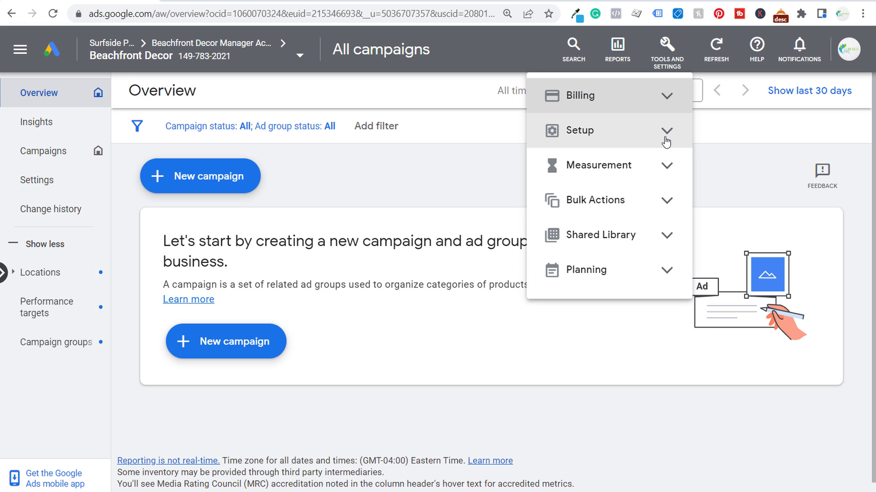
# Step: Show the account setup options from the Beachfront Decor account overview
pyautogui.click(666, 131)
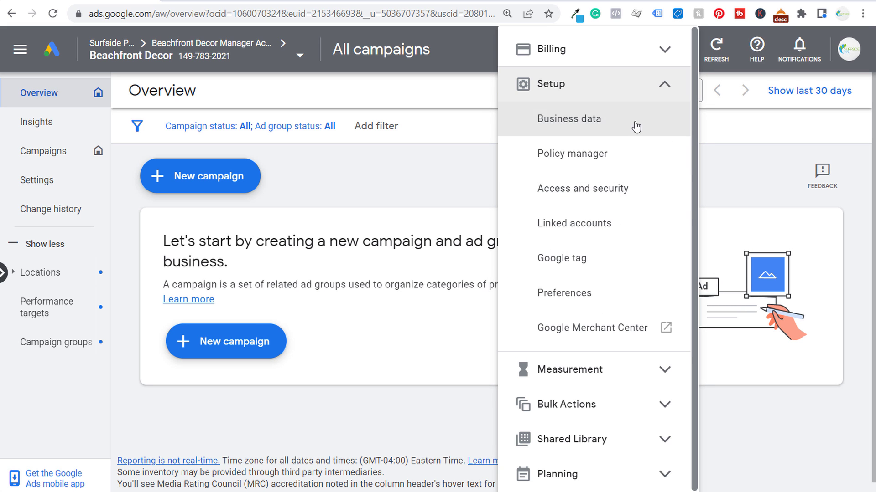
# Step: Switch to the parent Surfside PPC account and reach its access and security settings
pyautogui.click(621, 188)
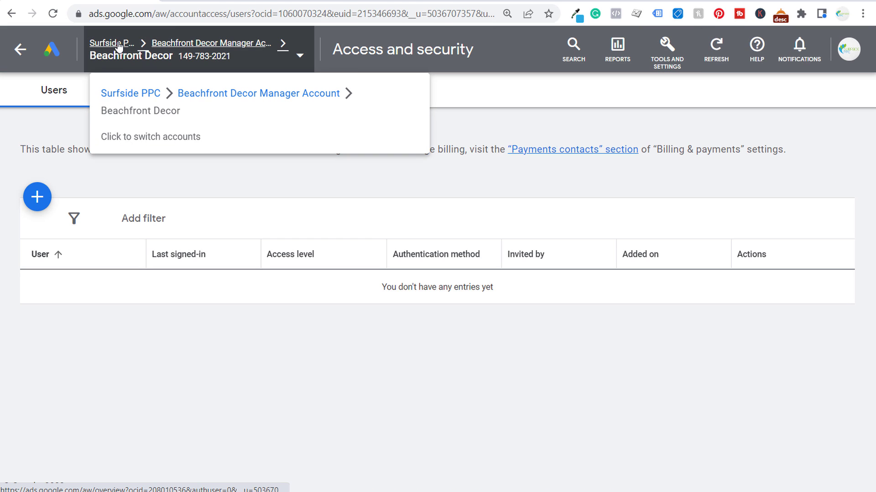
pyautogui.click(117, 43)
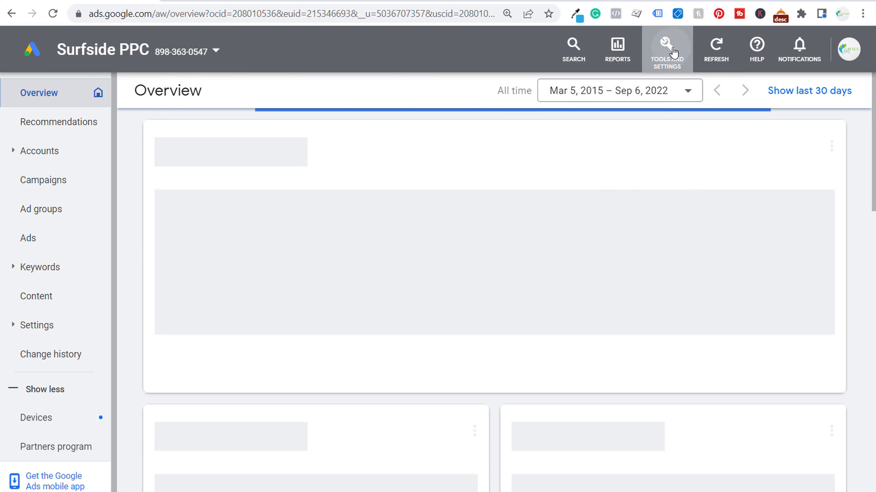
pyautogui.click(668, 51)
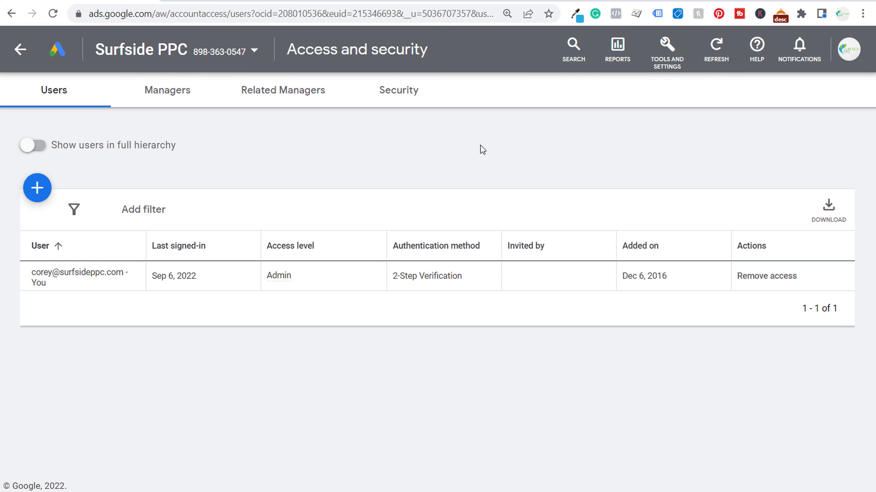
pyautogui.click(668, 53)
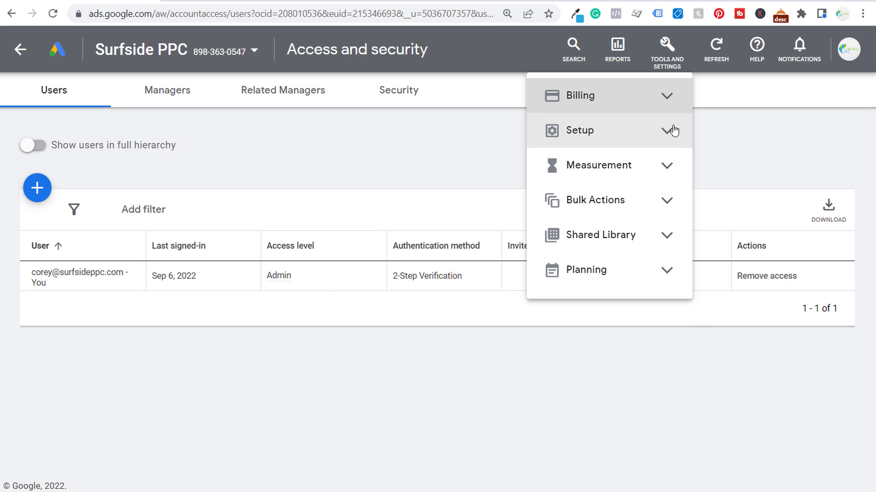
pyautogui.click(668, 130)
pyautogui.click(402, 152)
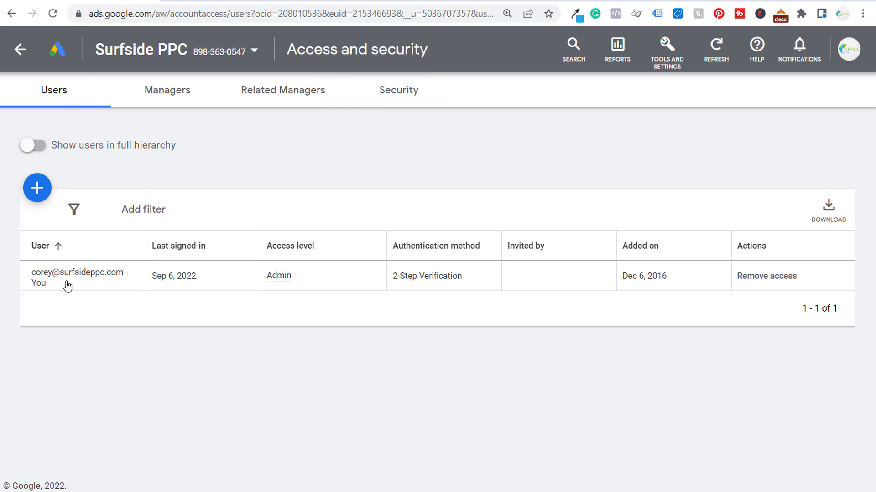
# Step: Check Surfside PPC's linked managers, then start inviting a new user
pyautogui.click(153, 91)
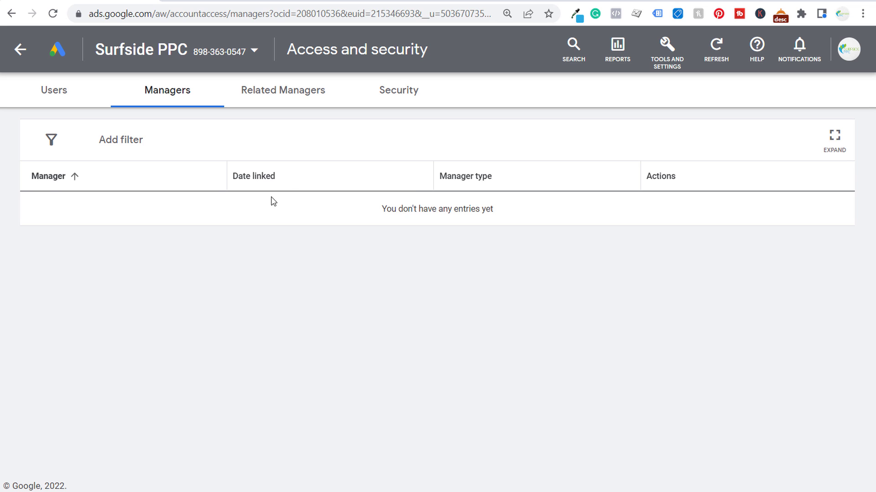
pyautogui.click(80, 103)
pyautogui.click(38, 188)
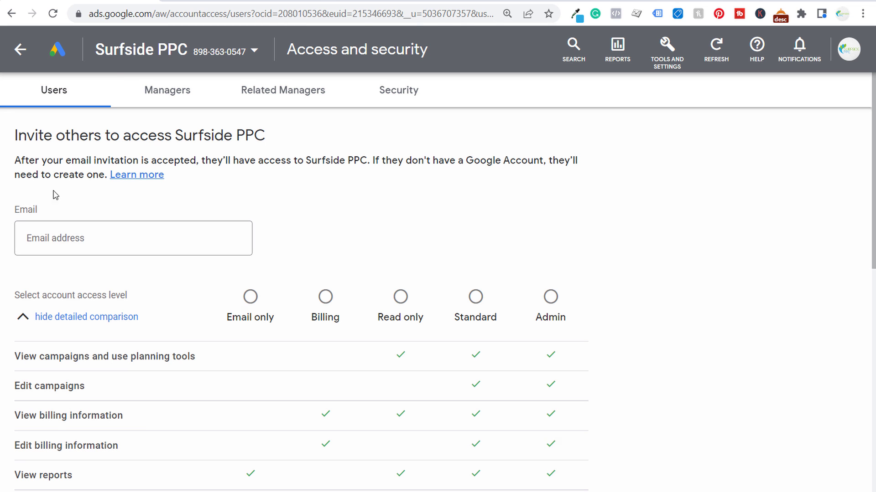
# Step: Enter the invitee's e-mail address and scroll down to the access level comparison
pyautogui.click(108, 242)
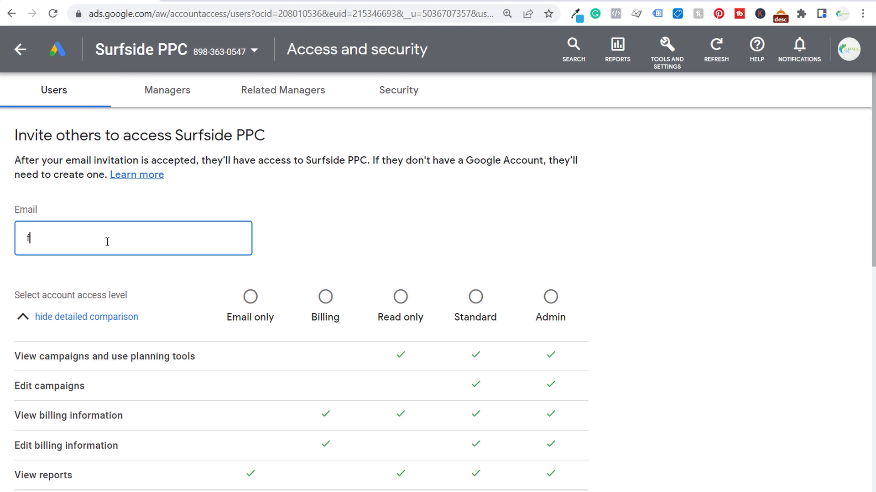
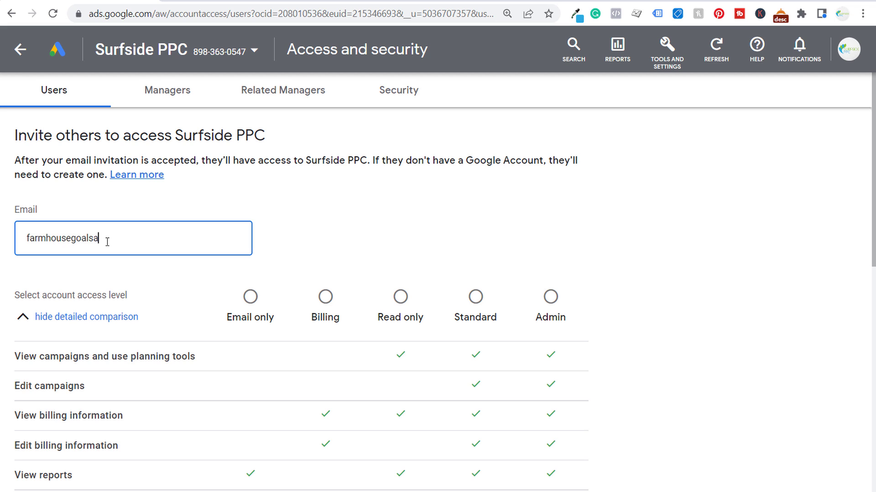
pyautogui.scroll(-4, 638, 237)
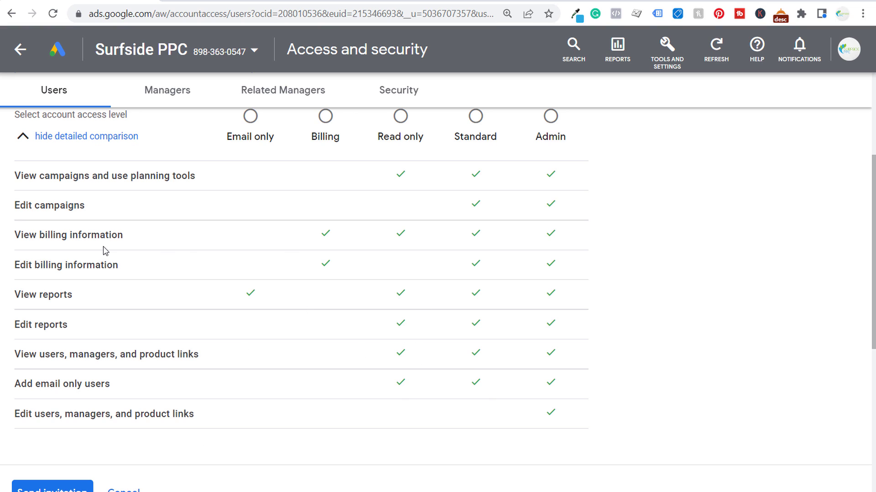
pyautogui.moveTo(144, 177); pyautogui.dragTo(188, 178)
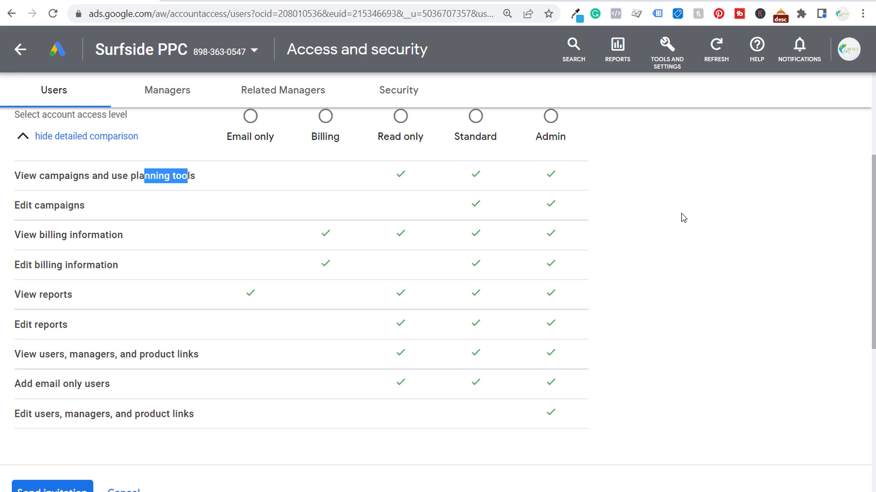
pyautogui.click(166, 49)
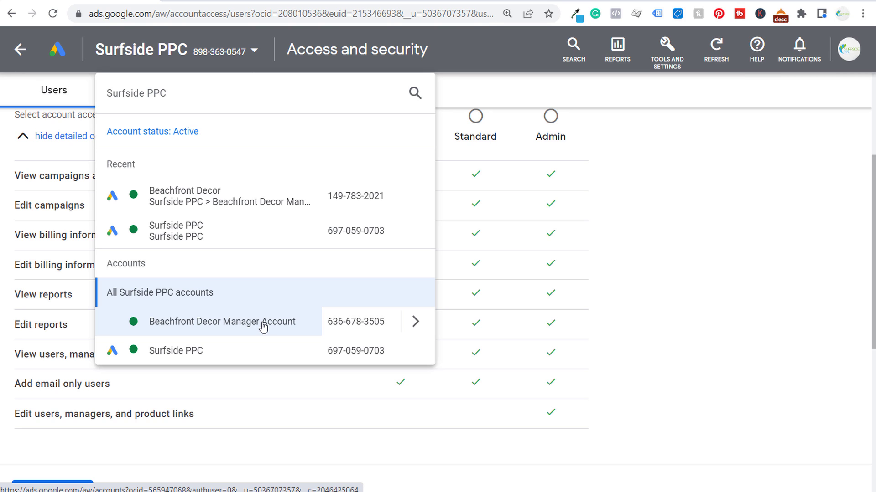
pyautogui.click(726, 264)
pyautogui.scroll(4, 712, 247)
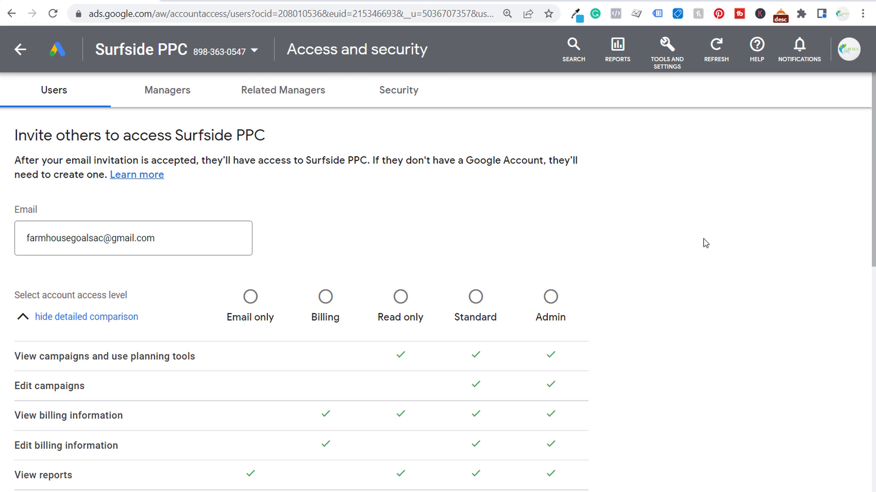
pyautogui.click(20, 49)
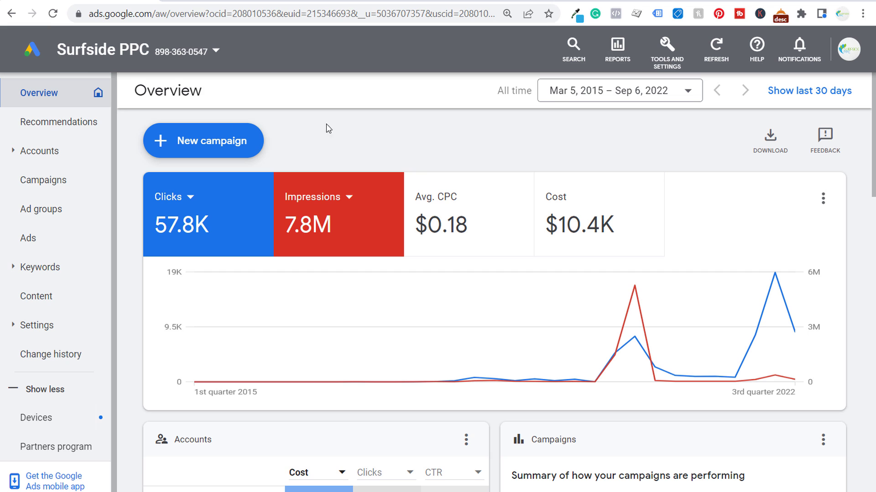
# Step: From Surfside PPC's Accounts > Performance list, start linking an existing account
pyautogui.click(45, 152)
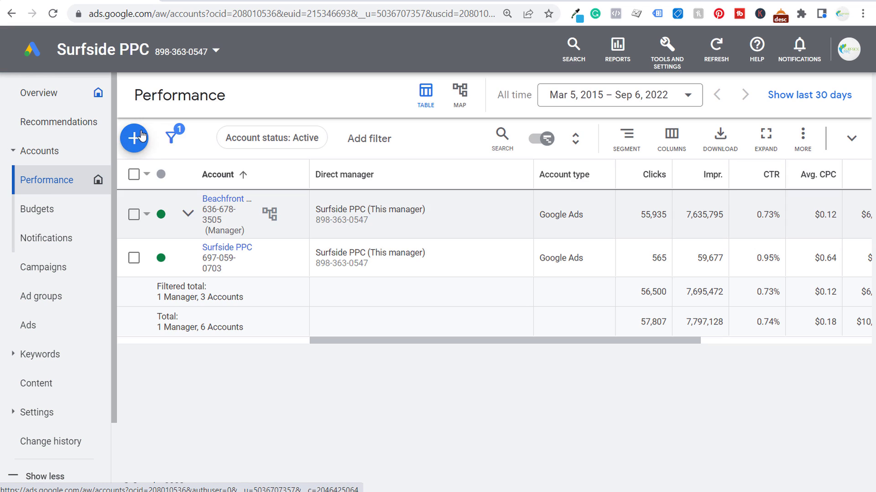
pyautogui.click(141, 135)
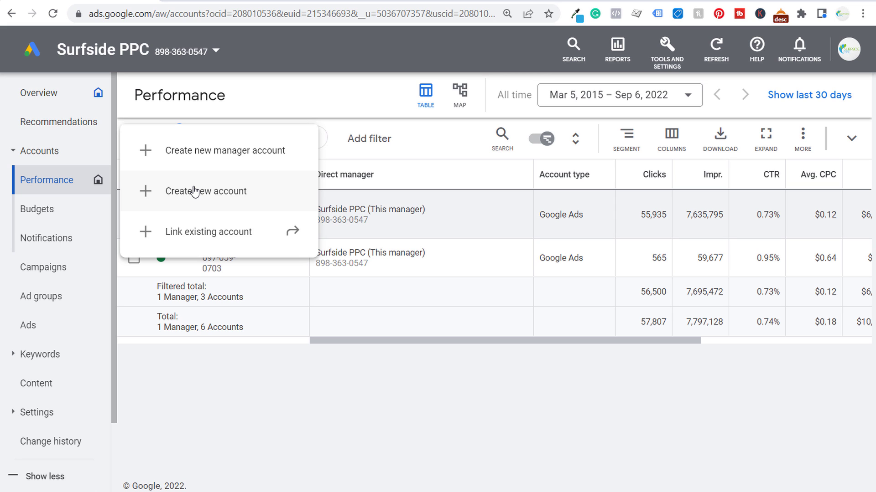
pyautogui.click(178, 236)
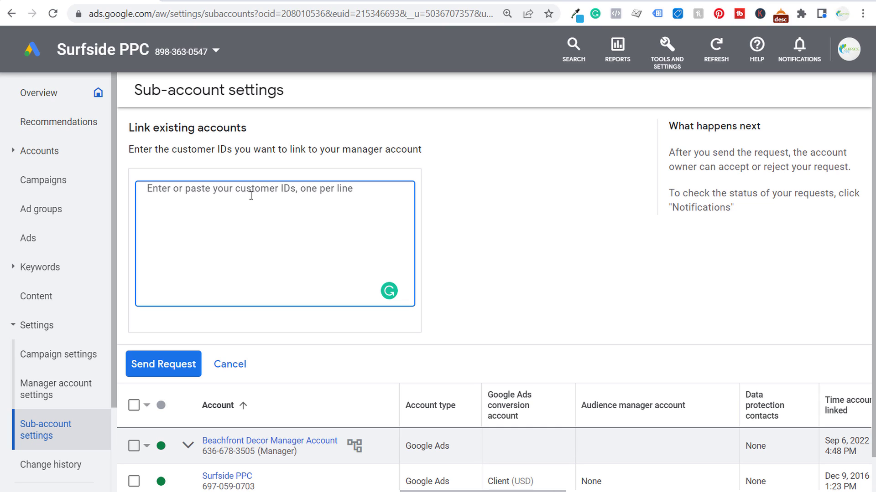
# Step: Leave the link form and return to Surfside PPC's Accounts > Performance table
pyautogui.click(667, 48)
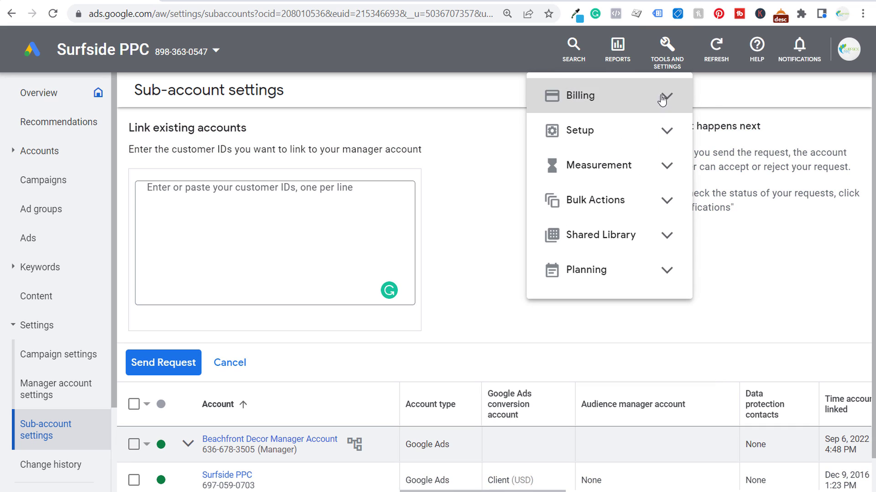
pyautogui.click(663, 133)
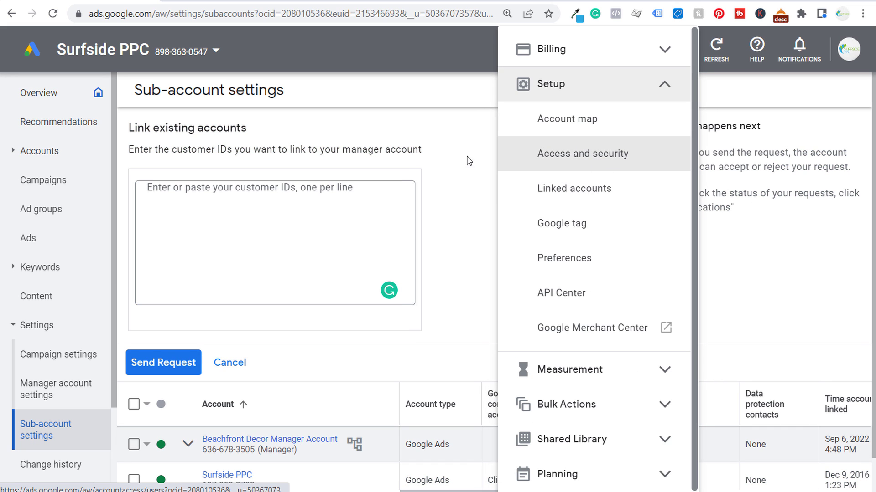
pyautogui.click(459, 144)
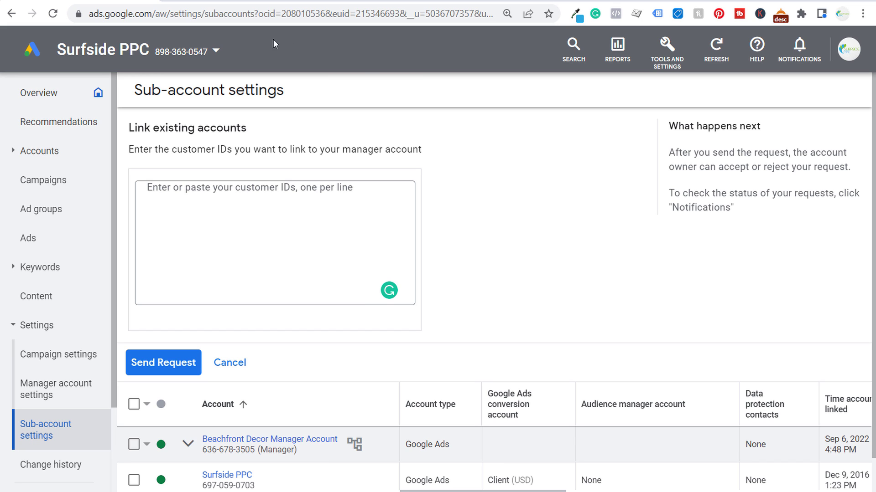
pyautogui.click(182, 51)
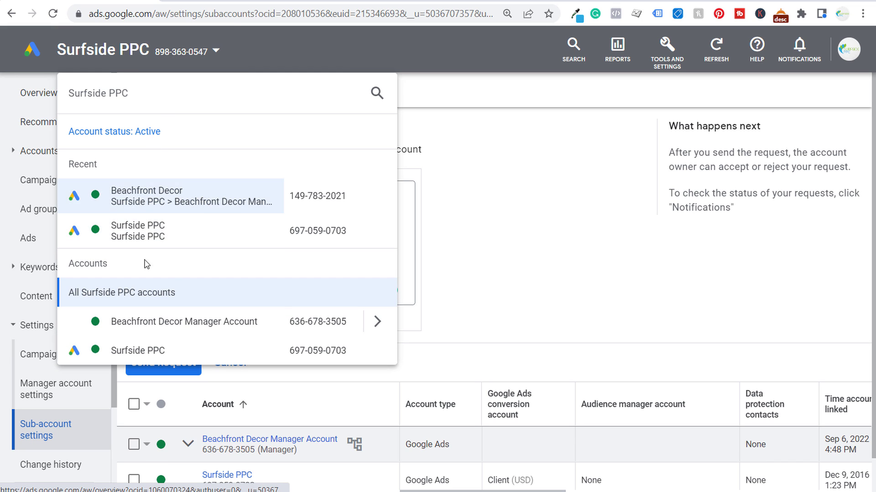
pyautogui.click(615, 195)
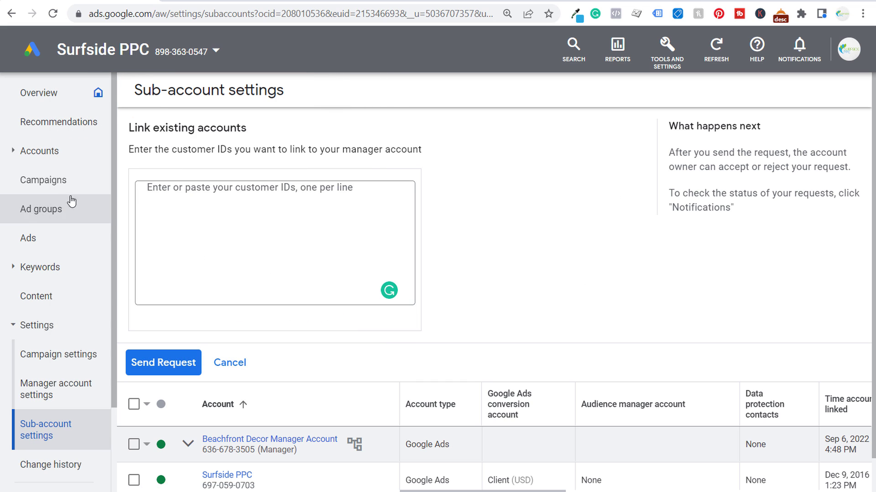
pyautogui.click(39, 151)
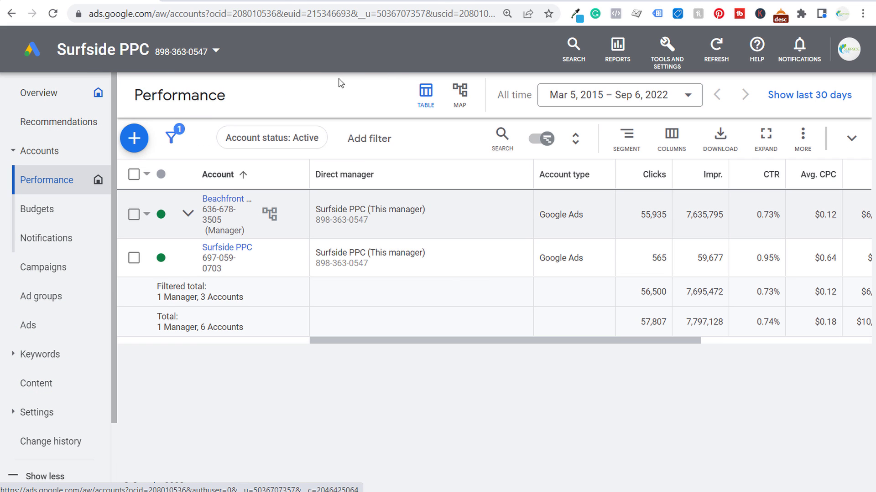
# Step: View accounts as a map, expanding Beachfront Decor Manager Account and checking each child's stats
pyautogui.click(472, 97)
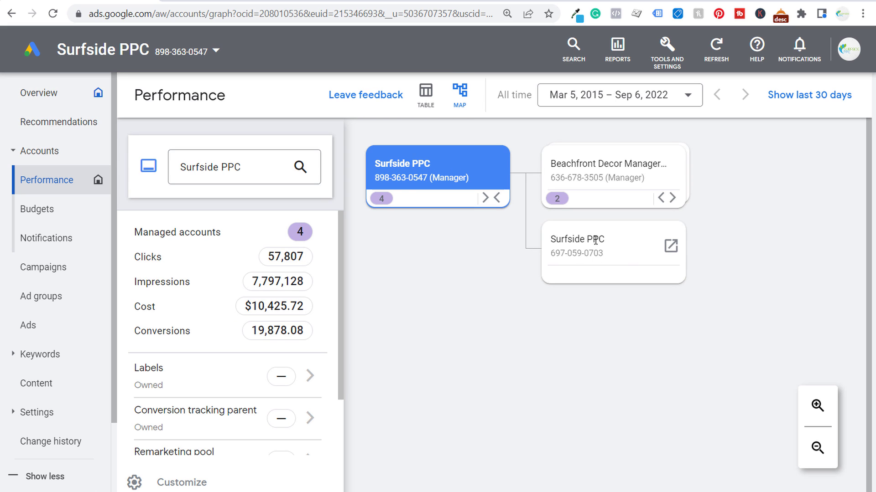
pyautogui.click(629, 166)
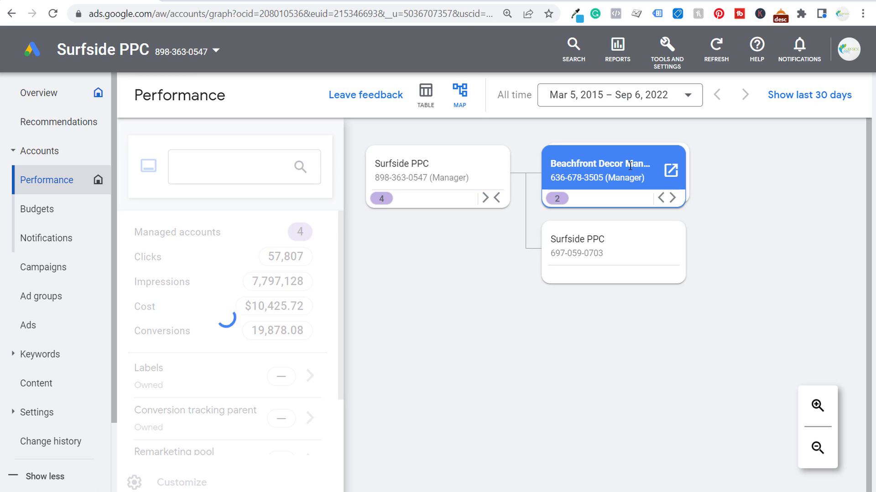
pyautogui.click(673, 198)
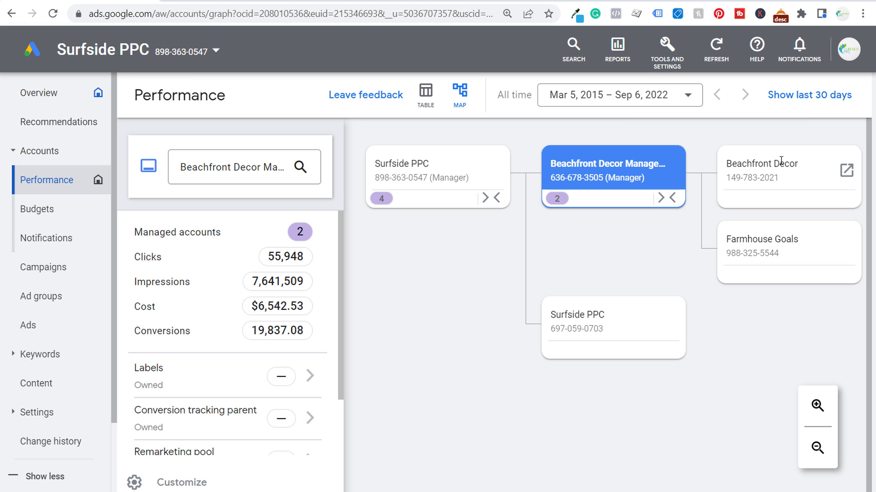
pyautogui.click(776, 182)
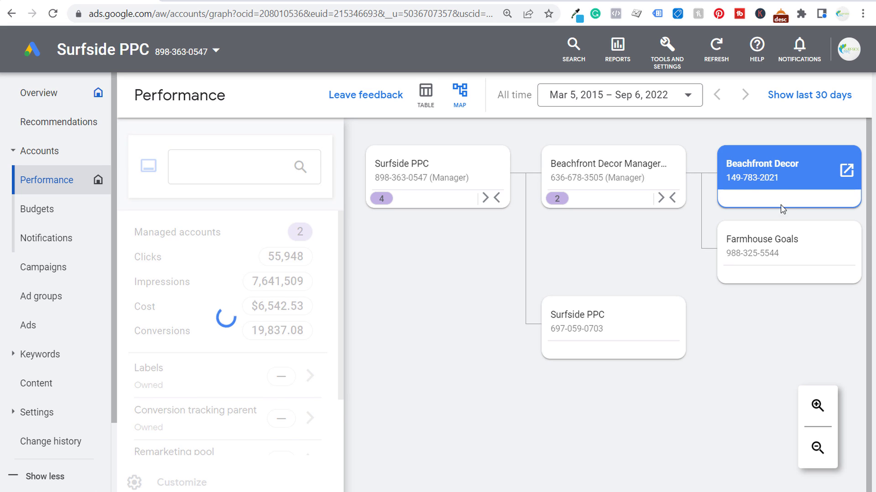
pyautogui.click(781, 233)
pyautogui.click(601, 331)
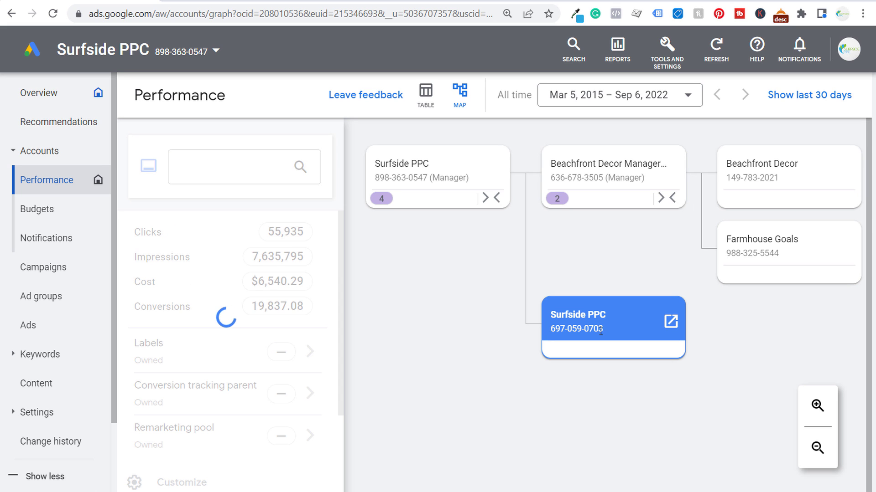